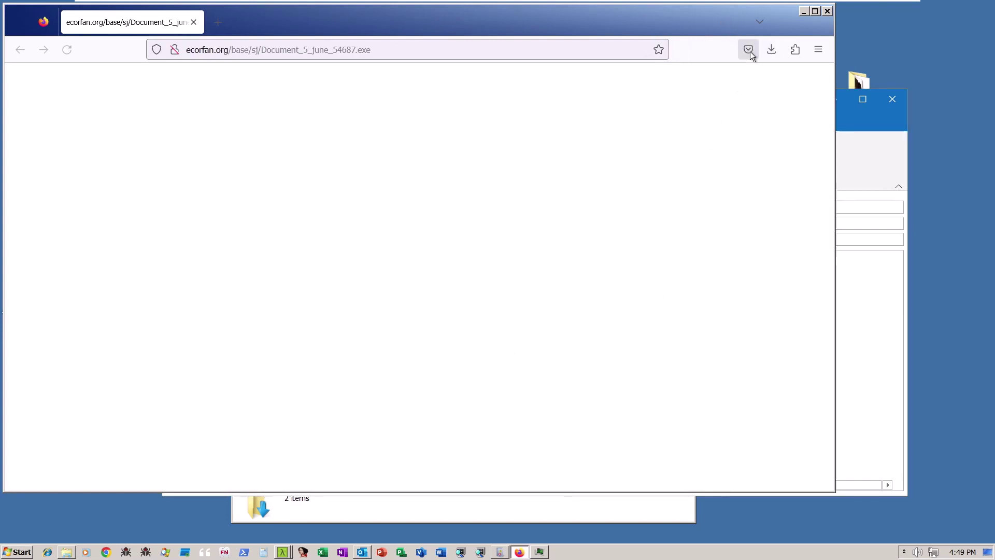
- Reveal Document_5_june_54687 in the Downloads folder from Firefox's downloads list and launch it
{"action": "left_click", "coordinate": [772, 49]}
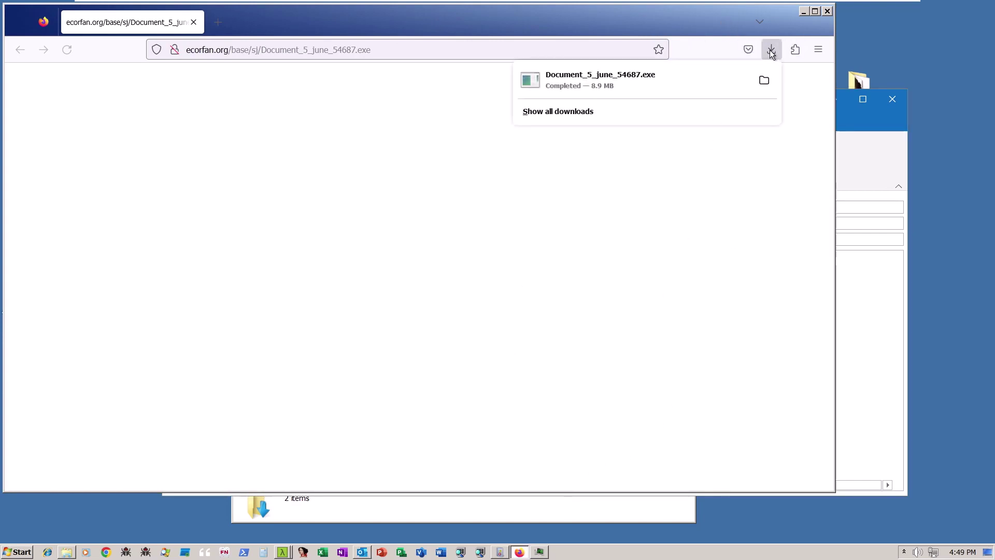
{"action": "left_click", "coordinate": [763, 81]}
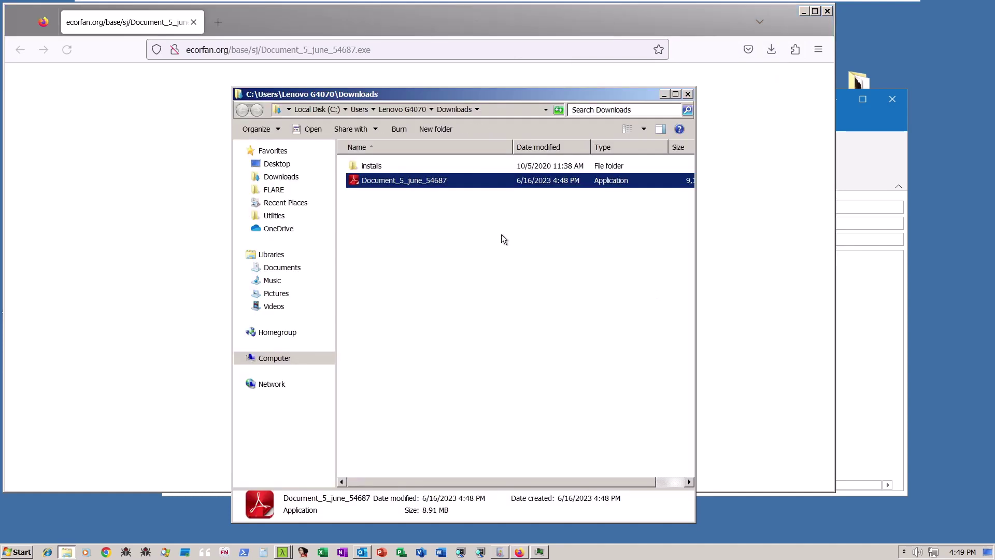
{"action": "left_click", "coordinate": [502, 236]}
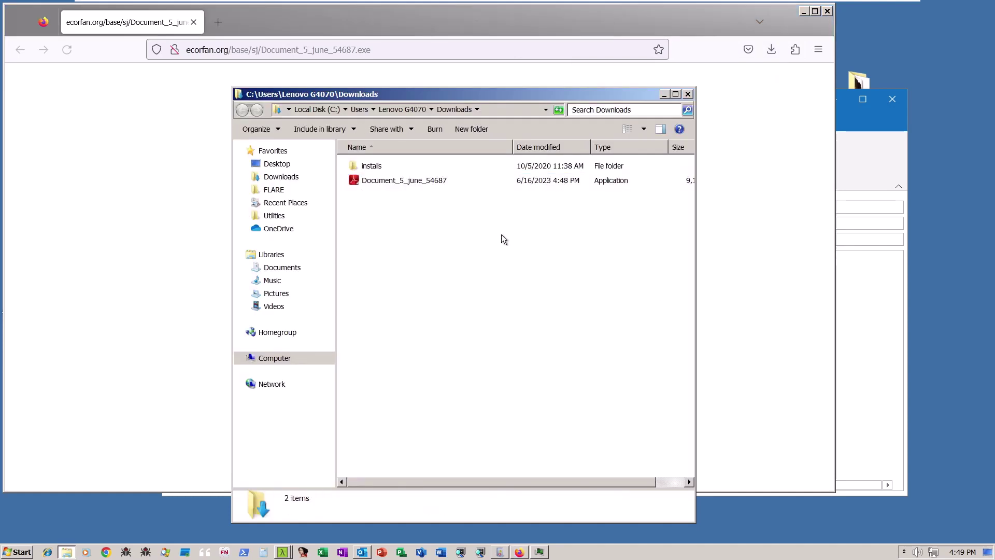
{"action": "left_click", "coordinate": [428, 182]}
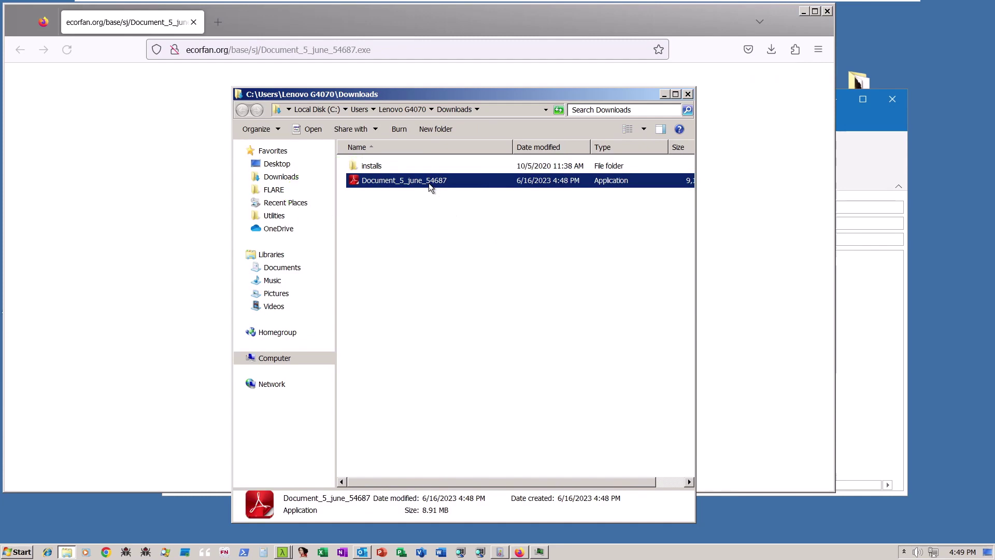
{"action": "left_click", "coordinate": [419, 197]}
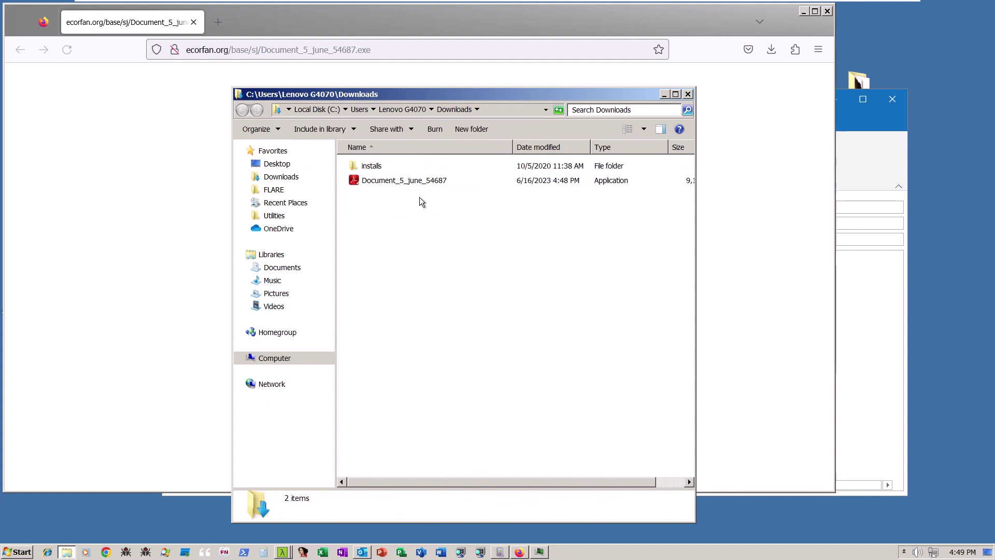
{"action": "left_click", "coordinate": [421, 182]}
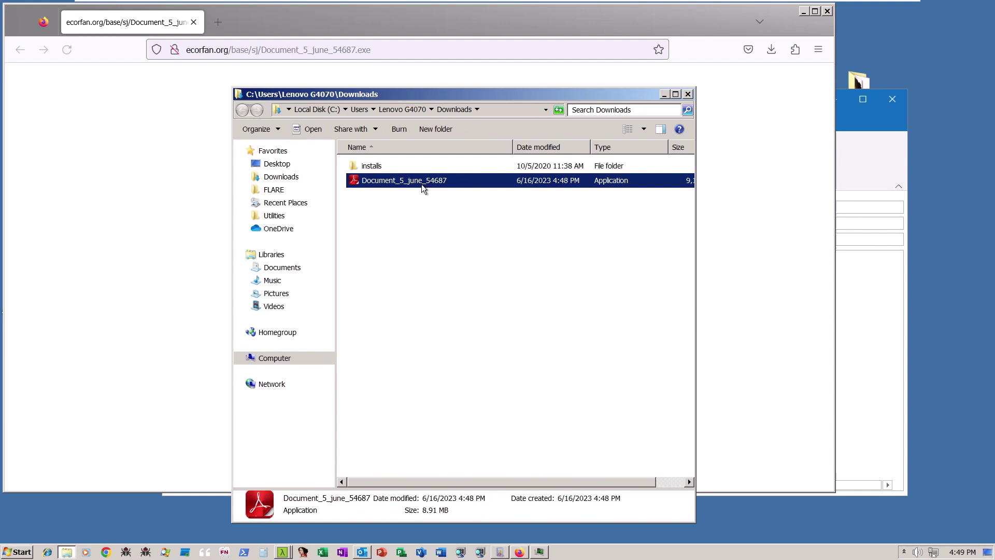
{"action": "double_click", "coordinate": [421, 185]}
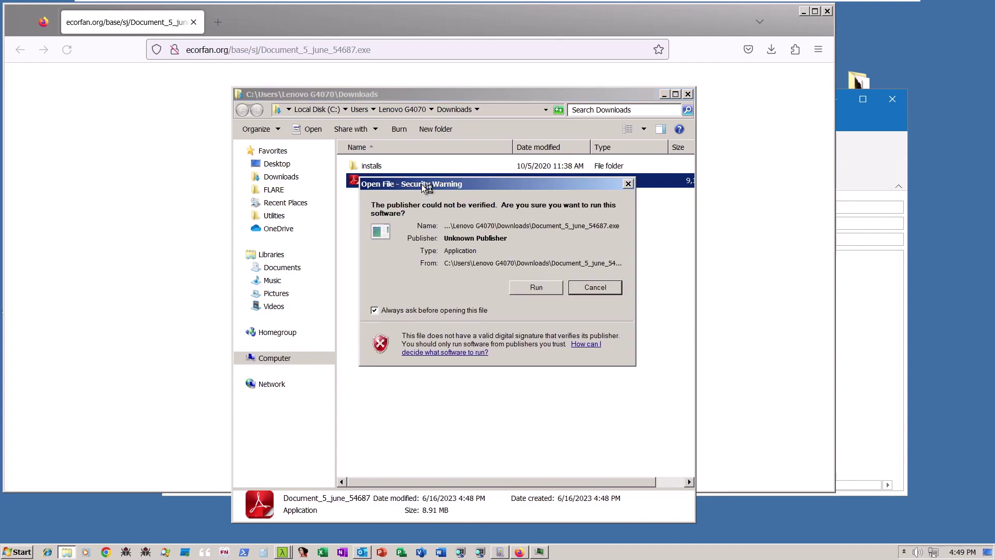
- Run Document_5_june_54687.exe past the security warning and dismiss the fake Adobe Acrobat damaged-file error
{"action": "left_click", "coordinate": [537, 287]}
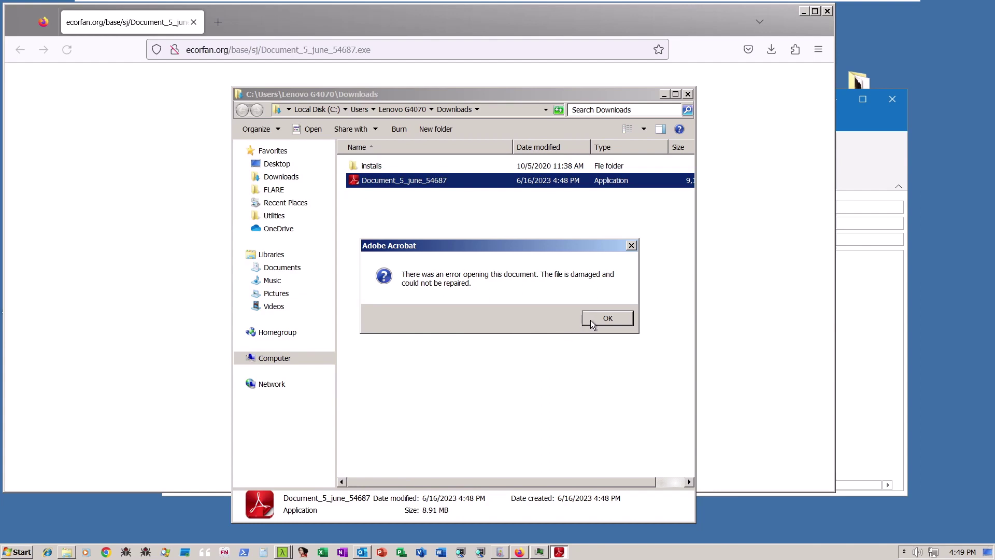
{"action": "left_click", "coordinate": [607, 319]}
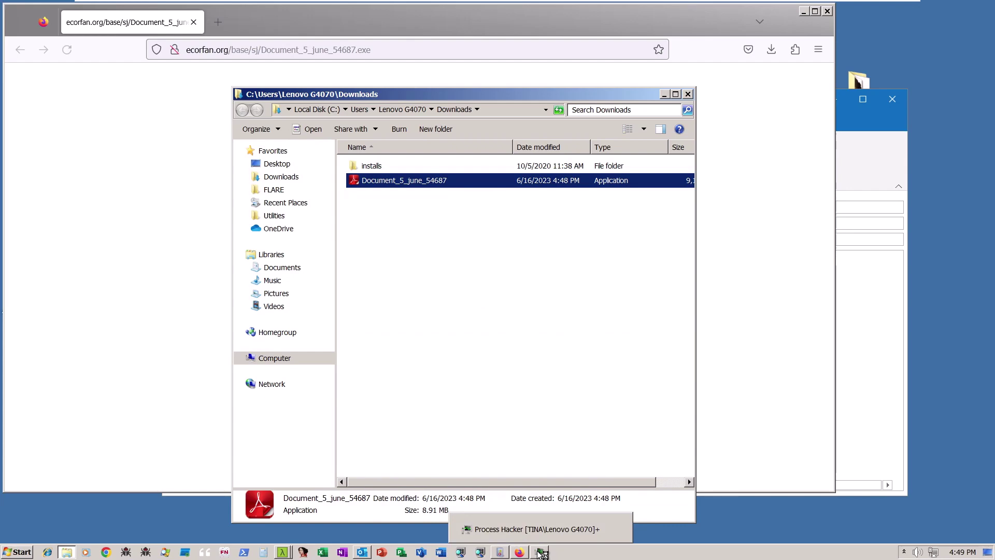
- Locate the Acrobat-iconed RuntimeBroker.exe (PID 3212) at the bottom of Process Hacker's list
{"action": "left_click", "coordinate": [539, 552]}
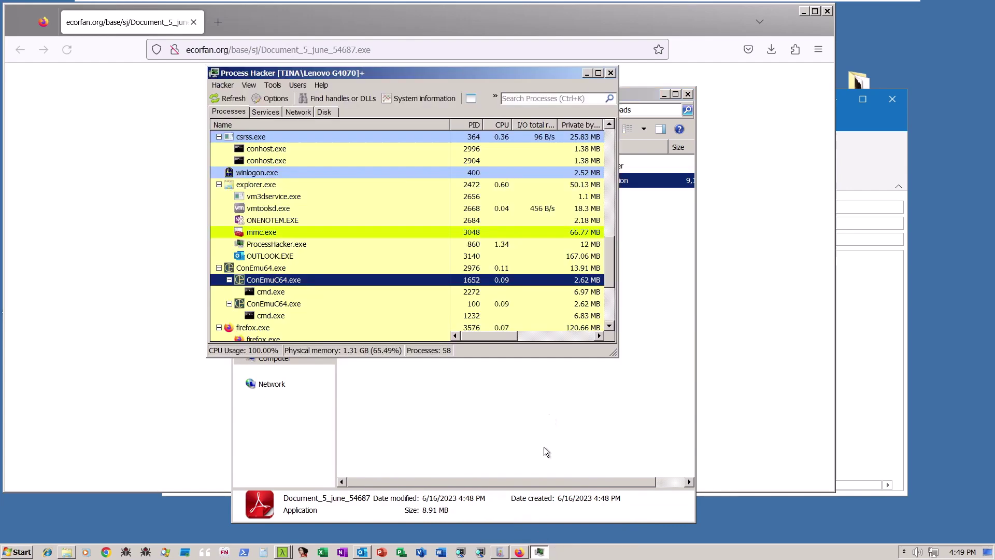
{"action": "scroll", "coordinate": [482, 239], "scroll_direction": "down", "scroll_amount": 4}
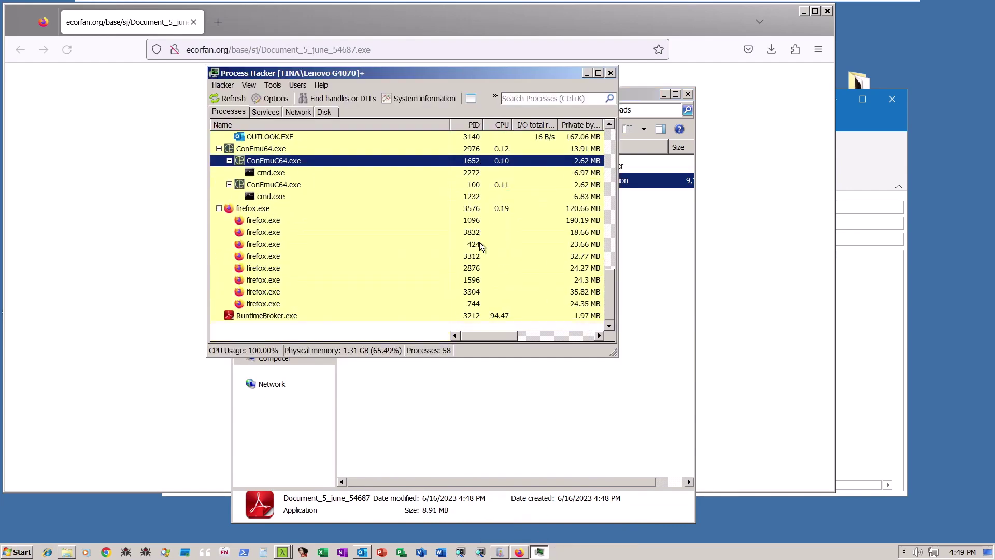
{"action": "left_click", "coordinate": [267, 320]}
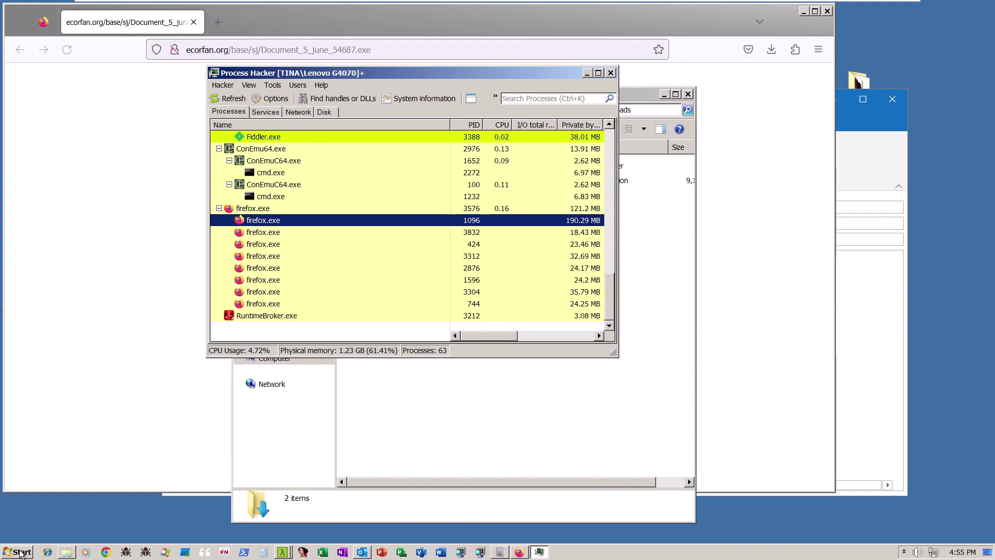
- Launch Wireshark and start a live capture on Local Area Connection
{"action": "left_click", "coordinate": [20, 553]}
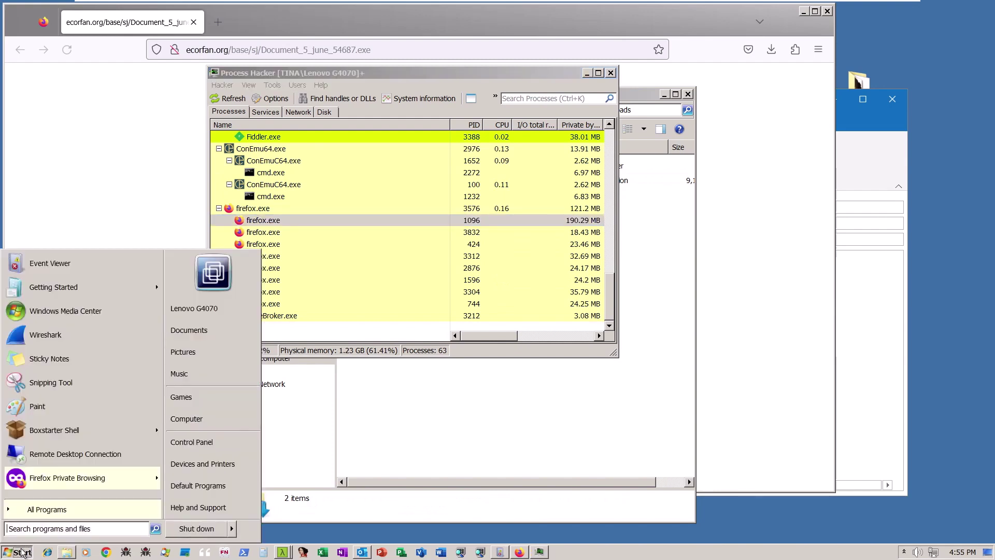
{"action": "type", "text": "net"}
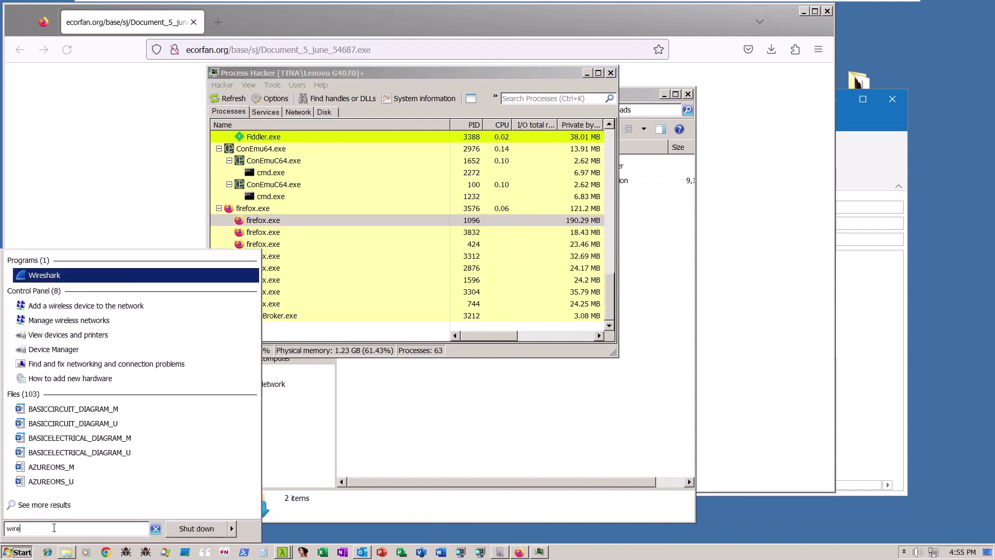
{"action": "key", "text": "Return"}
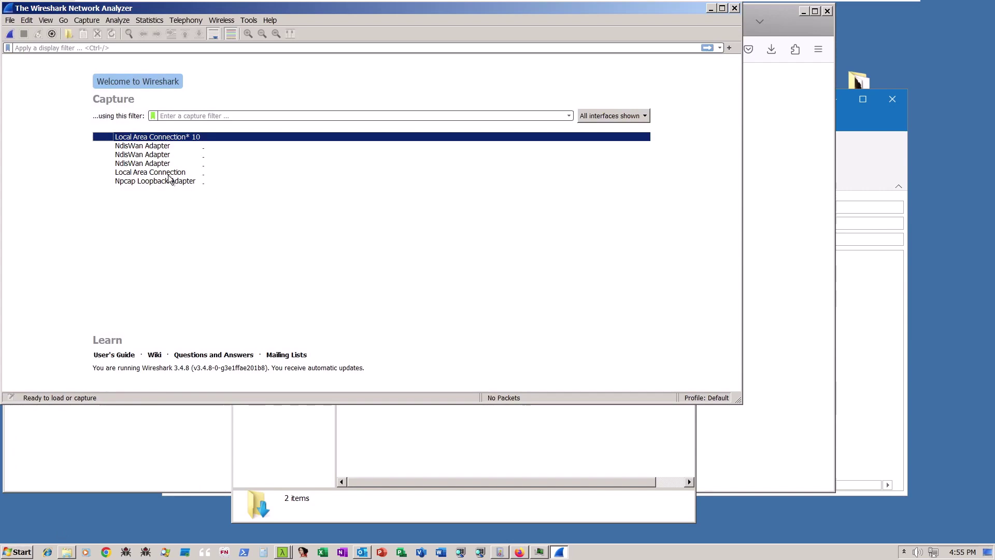
{"action": "double_click", "coordinate": [169, 175]}
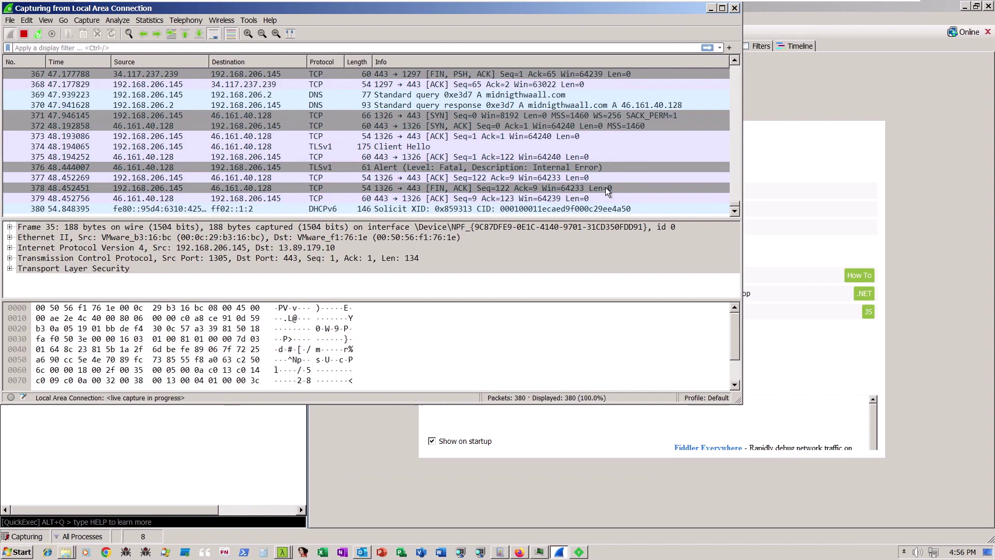
- Filter the capture to dns and inspect packet 369, the midnigthwaall.com query
{"action": "left_click", "coordinate": [252, 47]}
{"action": "type", "text": "dns"}
{"action": "key", "text": "Return"}
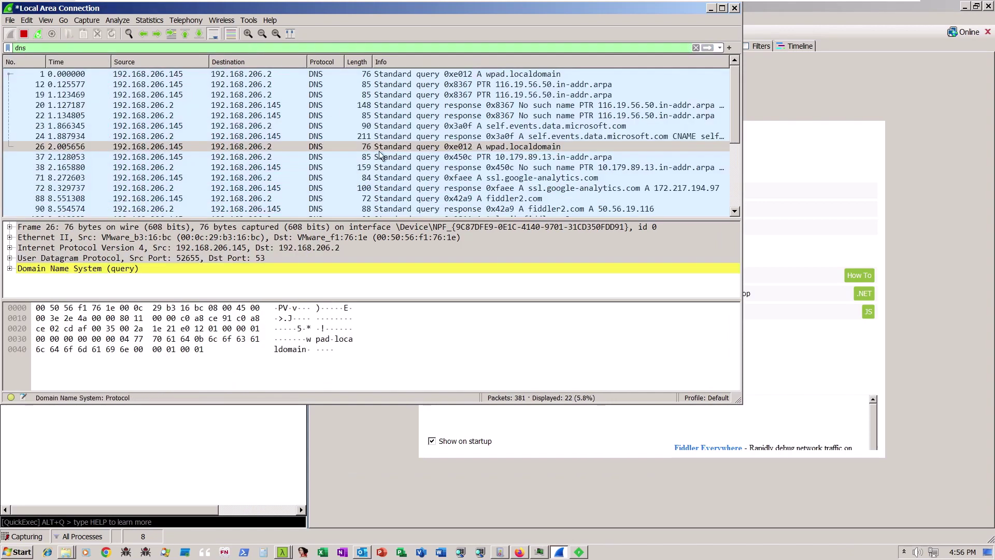
{"action": "scroll", "coordinate": [381, 156], "scroll_direction": "down", "scroll_amount": 3}
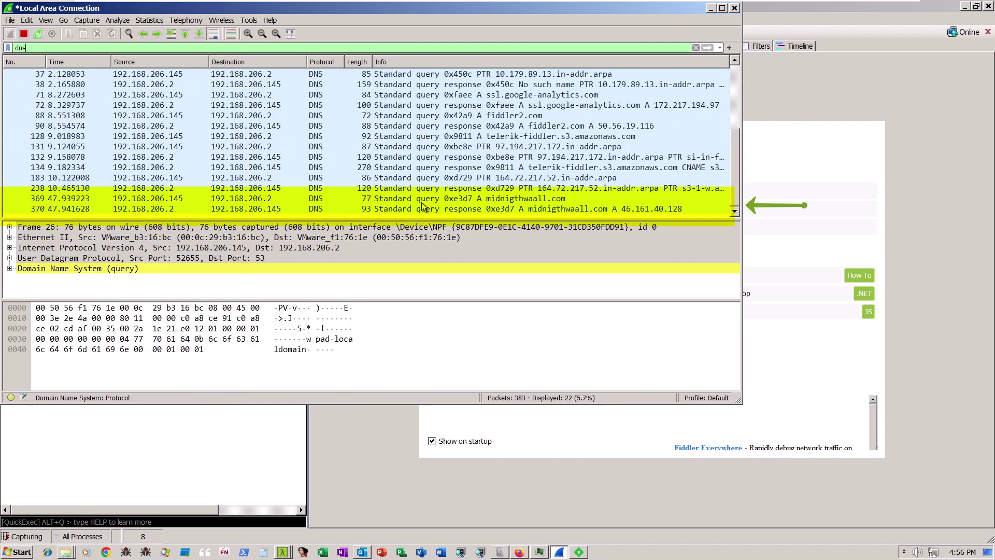
{"action": "left_click", "coordinate": [422, 199]}
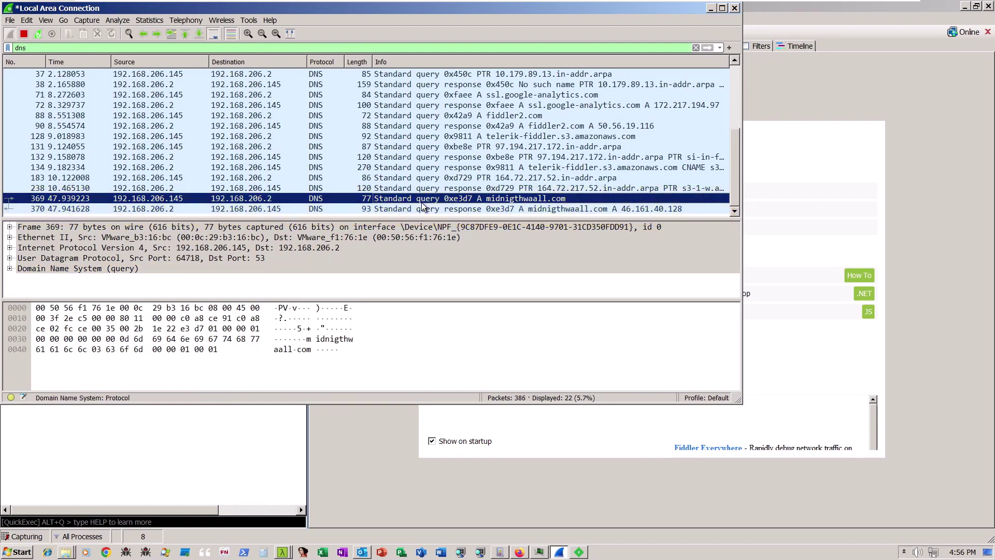
{"action": "right_click", "coordinate": [422, 203]}
- Clear the dns filter and inspect packet 375 from 46.161.40.128
{"action": "left_click", "coordinate": [696, 48]}
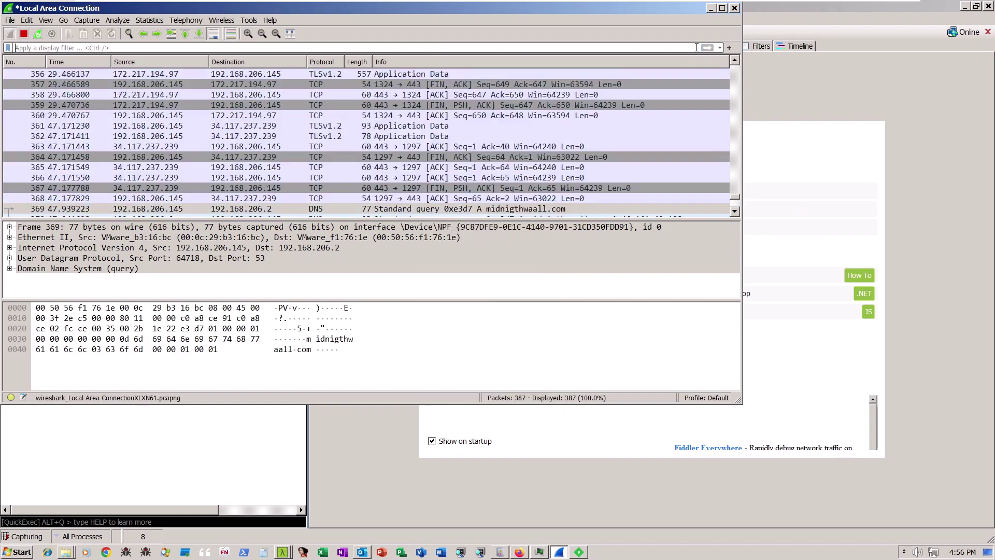
{"action": "scroll", "coordinate": [569, 177], "scroll_direction": "down", "scroll_amount": 2}
{"action": "scroll", "coordinate": [567, 175], "scroll_direction": "down", "scroll_amount": 2}
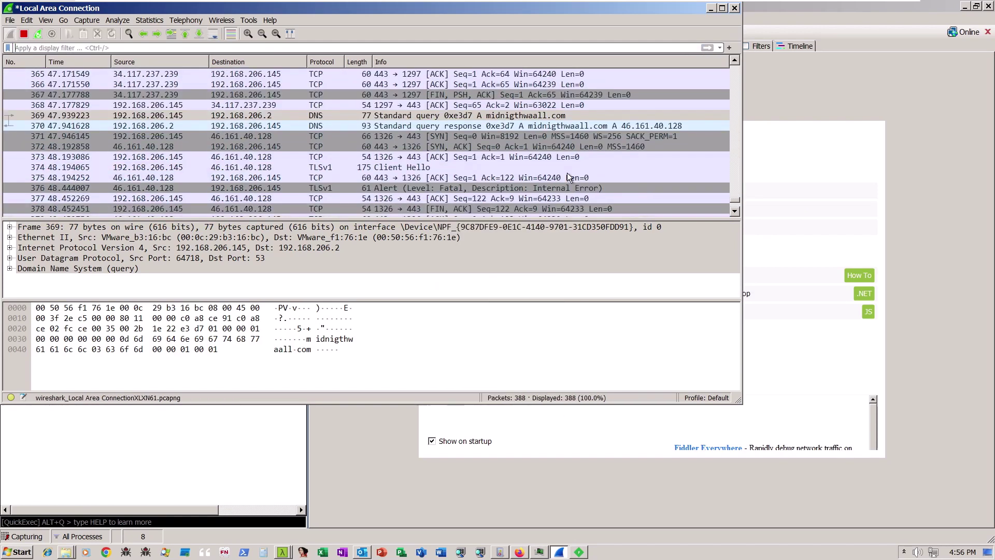
{"action": "left_click", "coordinate": [498, 178]}
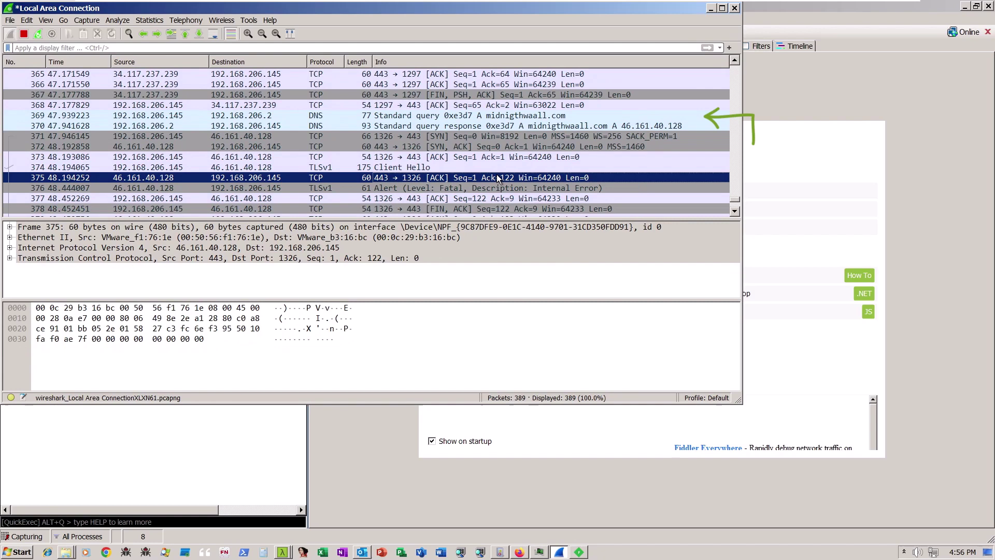
{"action": "scroll", "coordinate": [494, 175], "scroll_direction": "down", "scroll_amount": 1}
{"action": "scroll", "coordinate": [494, 175], "scroll_direction": "up", "scroll_amount": 1}
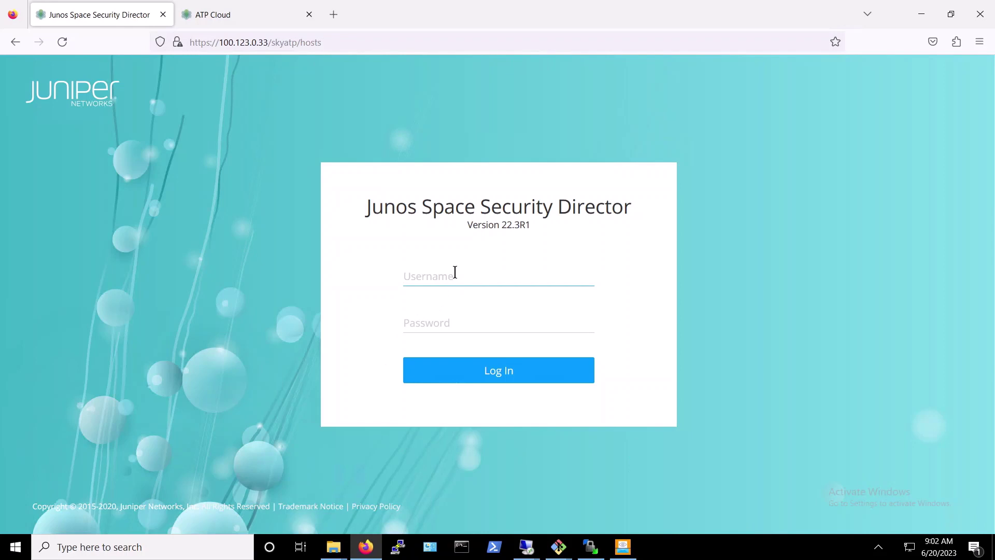
- Sign in to Security Director with the admin credentials, declining to save the login
{"action": "type", "text": "super"}
{"action": "key", "text": "Tab"}
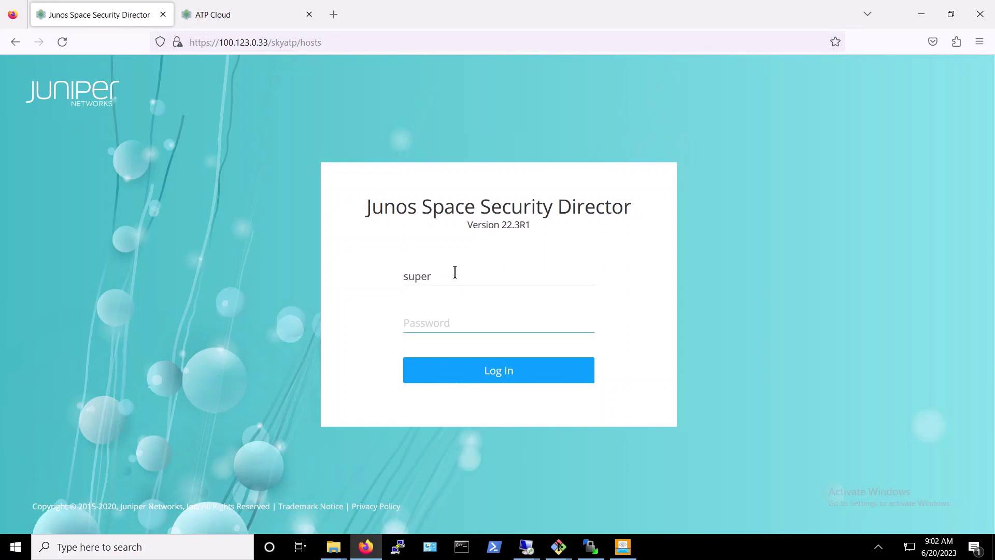
{"action": "type", "text": "•••••••••"}
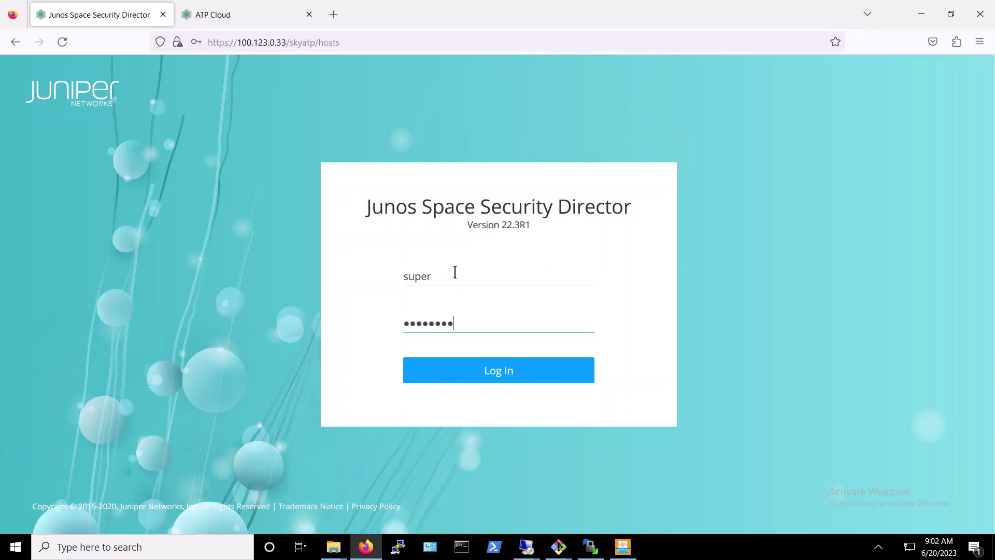
{"action": "key", "text": "Return"}
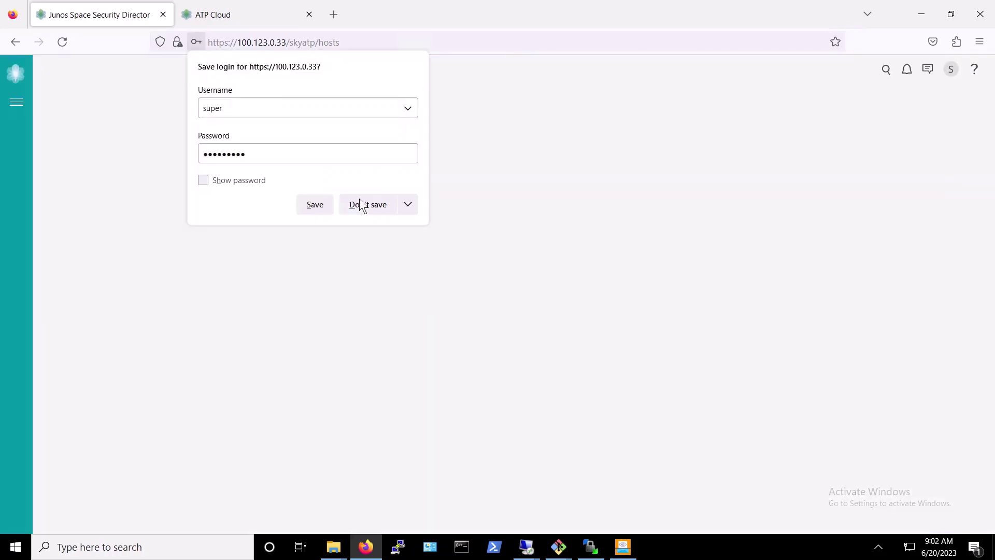
{"action": "left_click", "coordinate": [361, 204]}
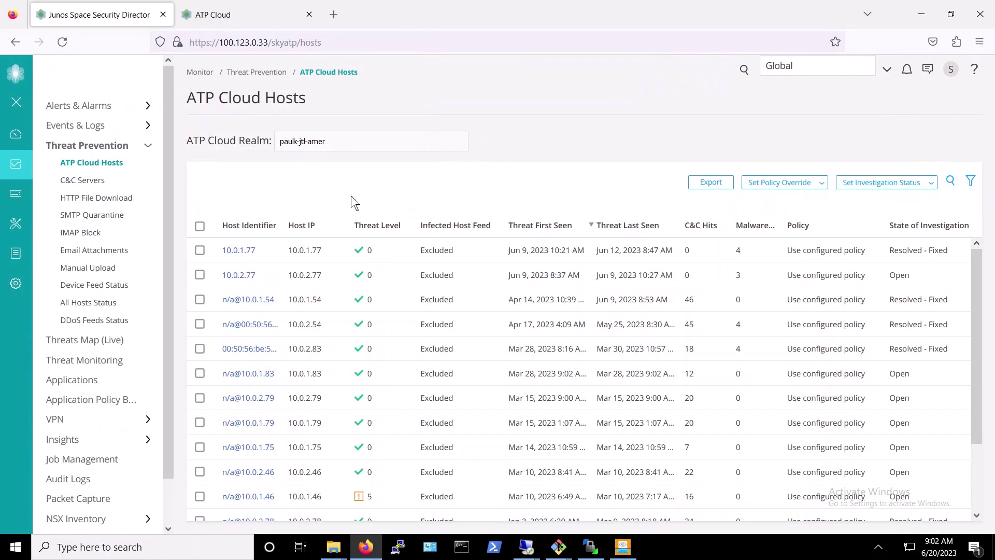
- Open Configure > Threat Prevention > Policies and select the single ATP Cloud policy
{"action": "mouse_move", "coordinate": [37, 253]}
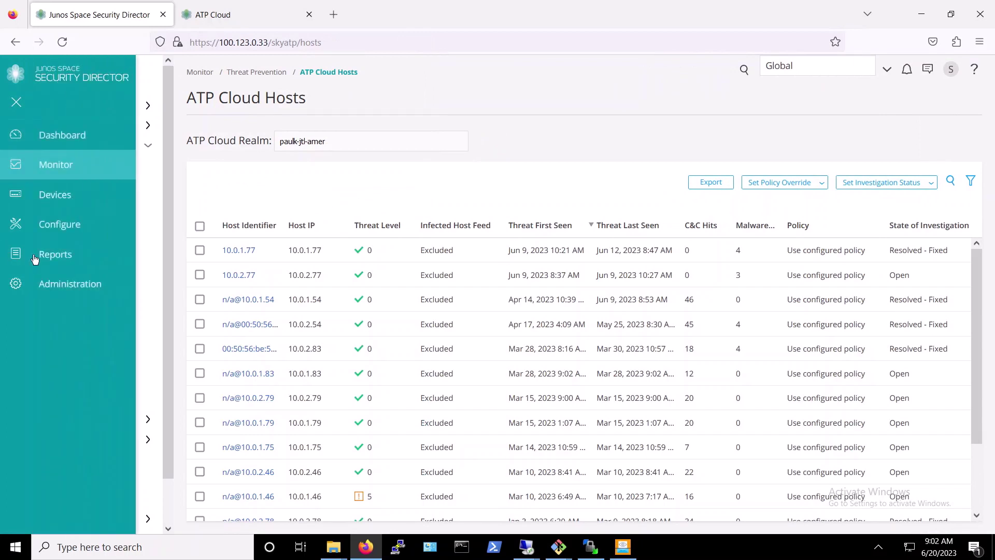
{"action": "left_click", "coordinate": [61, 228]}
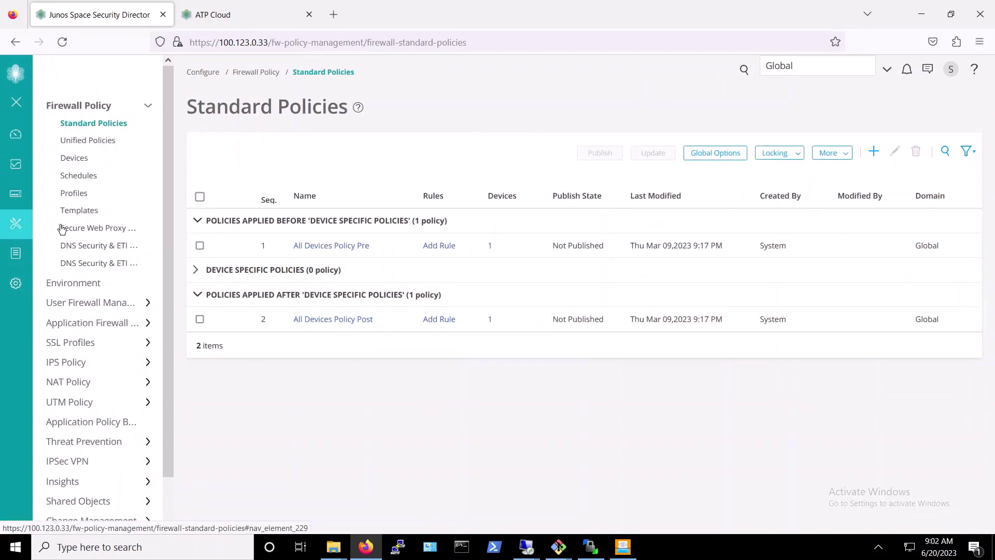
{"action": "left_click", "coordinate": [110, 441]}
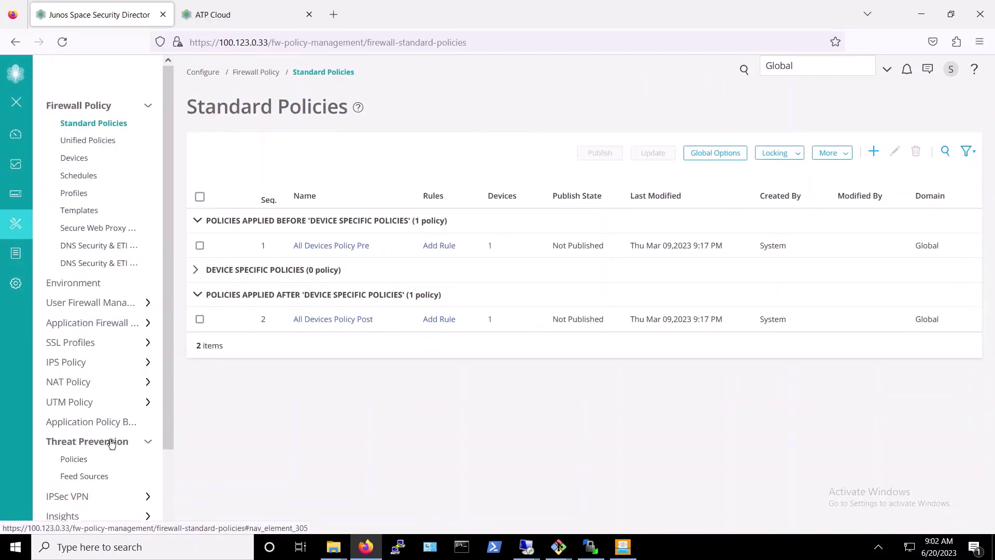
{"action": "left_click", "coordinate": [75, 460]}
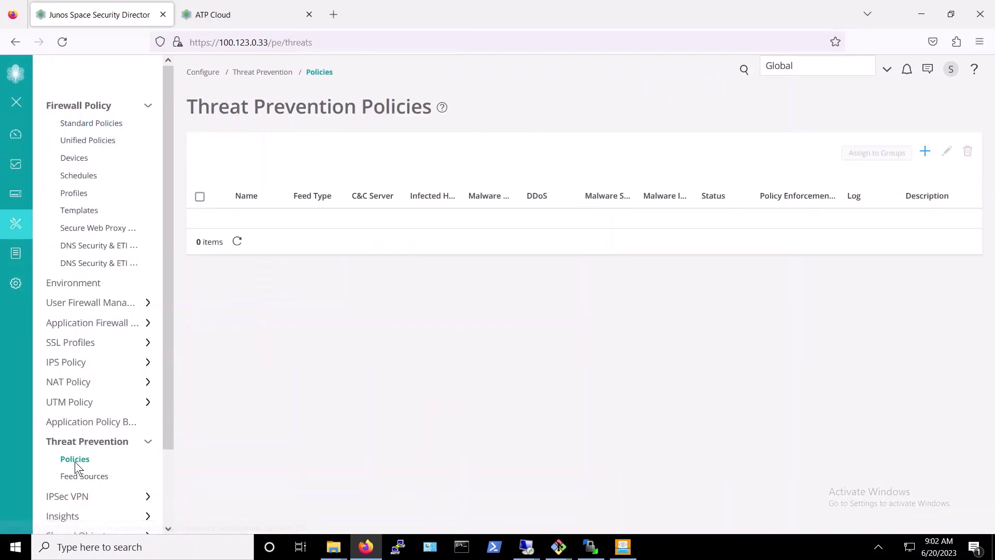
{"action": "left_click", "coordinate": [200, 196]}
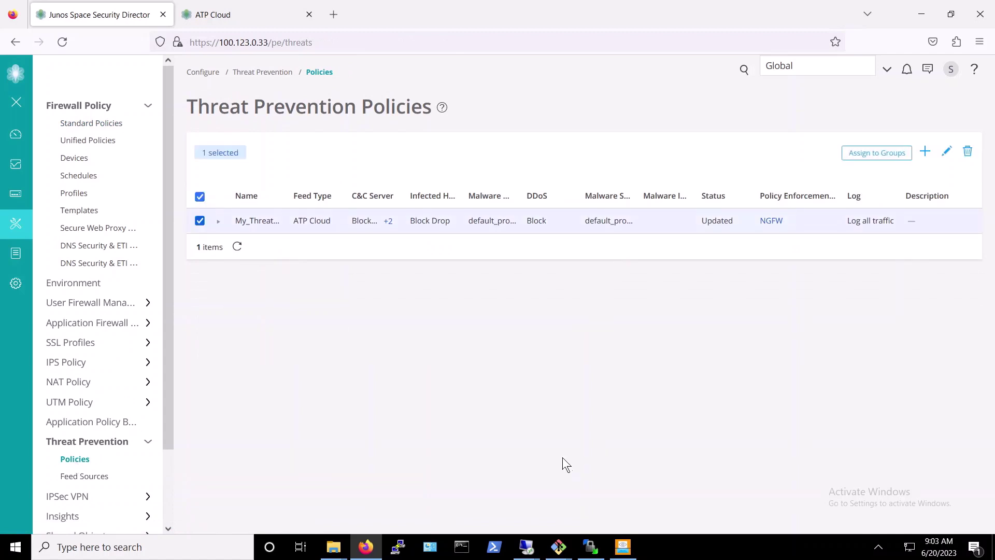
{"action": "left_click", "coordinate": [948, 152]}
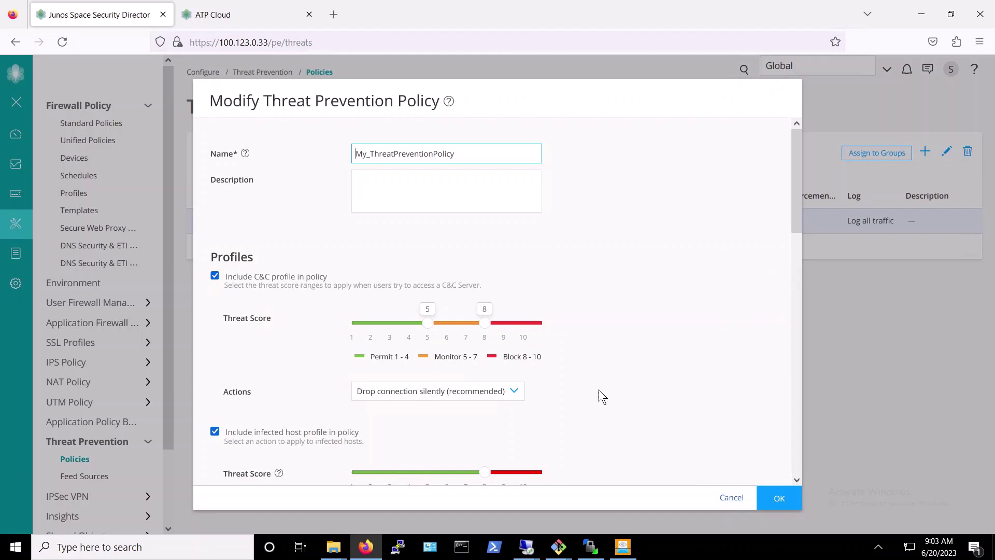
{"action": "scroll", "coordinate": [545, 346], "scroll_direction": "down", "scroll_amount": 1}
{"action": "scroll", "coordinate": [546, 348], "scroll_direction": "down", "scroll_amount": 3}
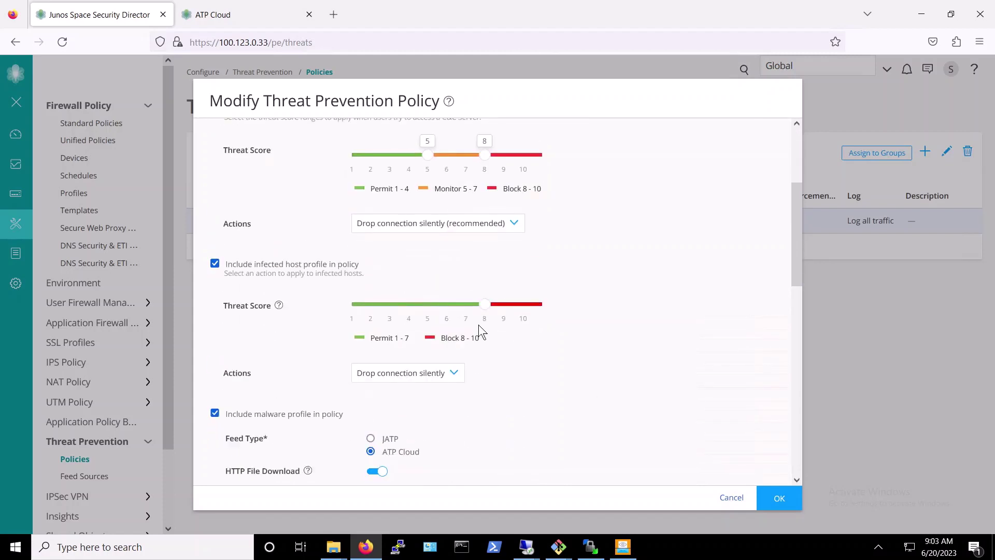
{"action": "scroll", "coordinate": [480, 332], "scroll_direction": "down", "scroll_amount": 4}
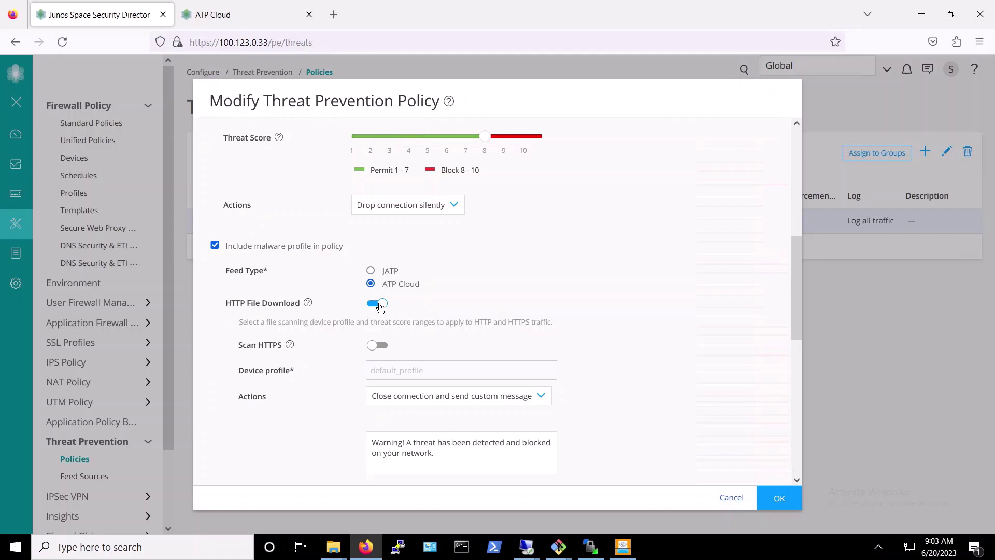
{"action": "scroll", "coordinate": [380, 307], "scroll_direction": "down", "scroll_amount": 6}
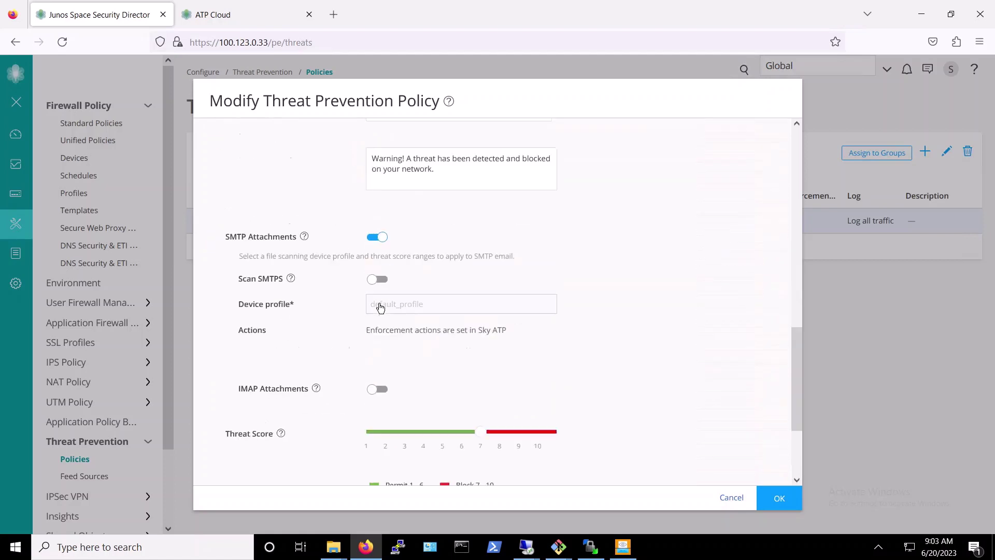
{"action": "scroll", "coordinate": [378, 306], "scroll_direction": "down", "scroll_amount": 2}
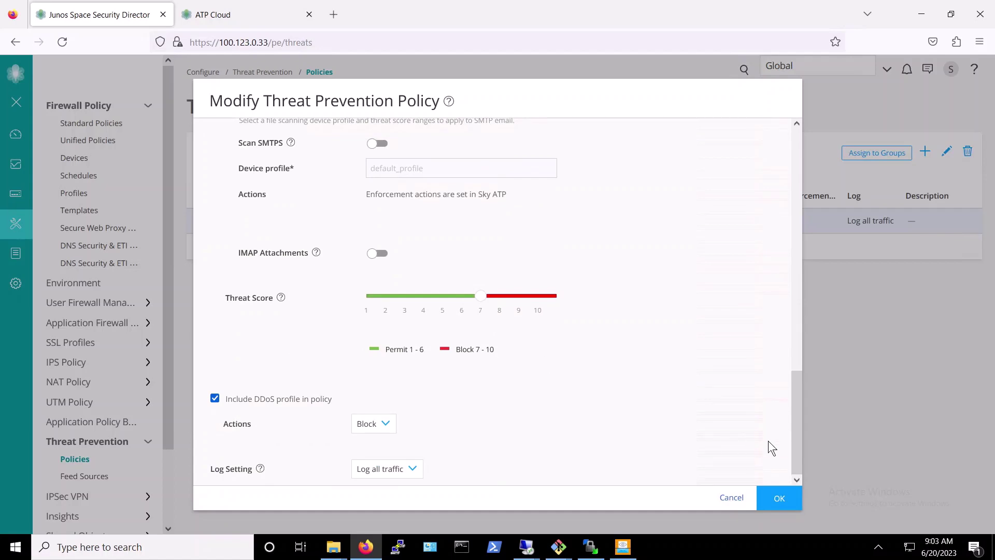
{"action": "left_click", "coordinate": [781, 497]}
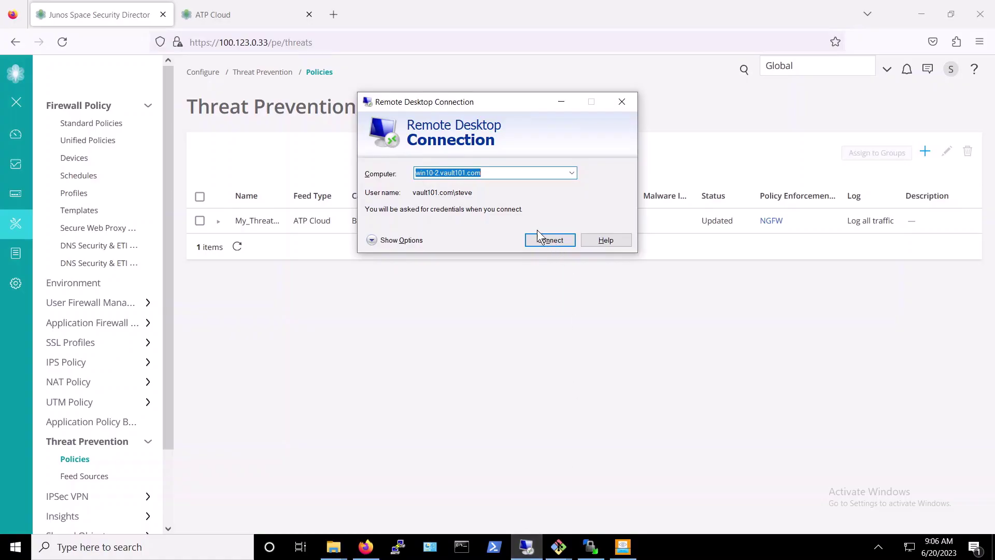
- Connect to win10-2.vault101.com with the account password
{"action": "left_click", "coordinate": [550, 241]}
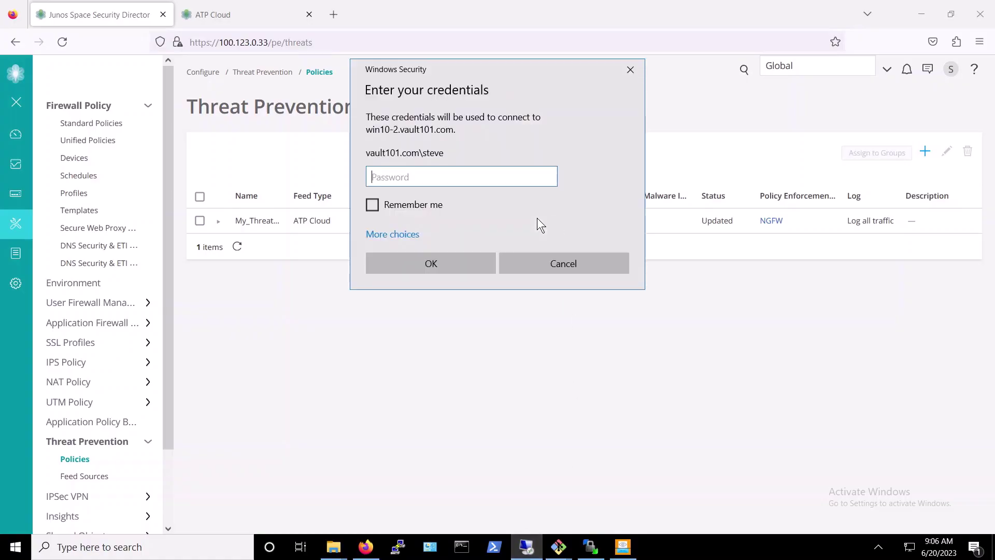
{"action": "type", "text": "•••••••••"}
{"action": "key", "text": "Return"}
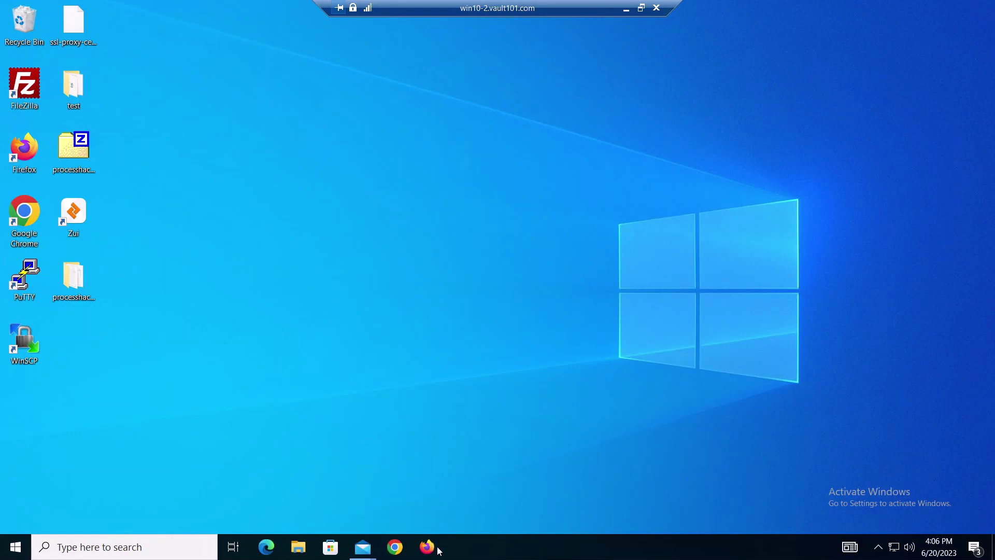
- Load English Wikipedia in maximized remote Firefox, then bring up the Mail windows
{"action": "left_click", "coordinate": [428, 547]}
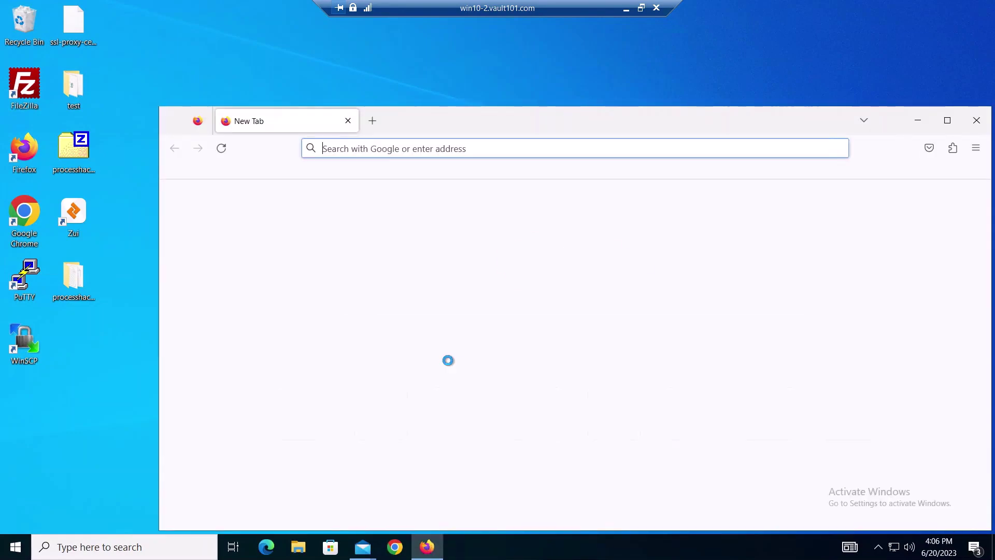
{"action": "left_click", "coordinate": [696, 422]}
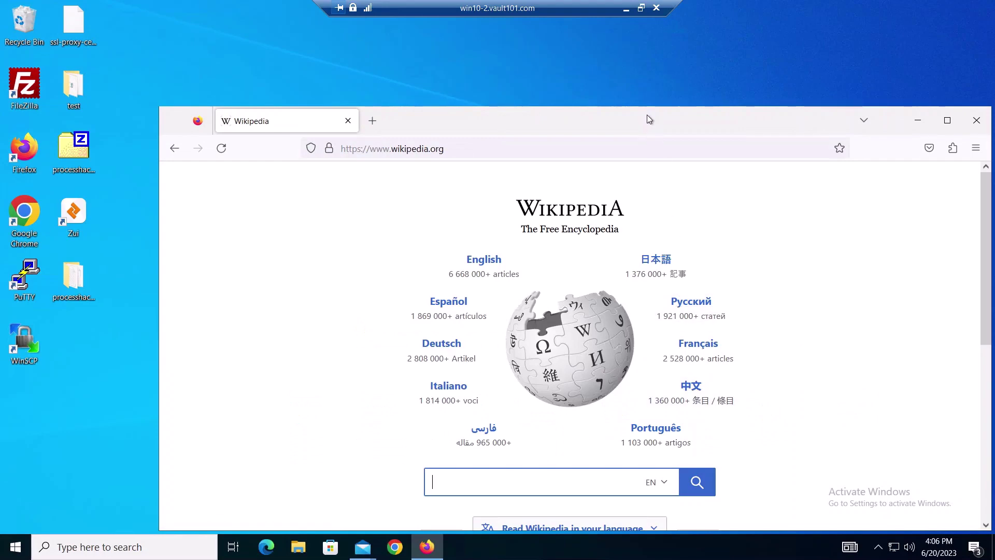
{"action": "double_click", "coordinate": [685, 122]}
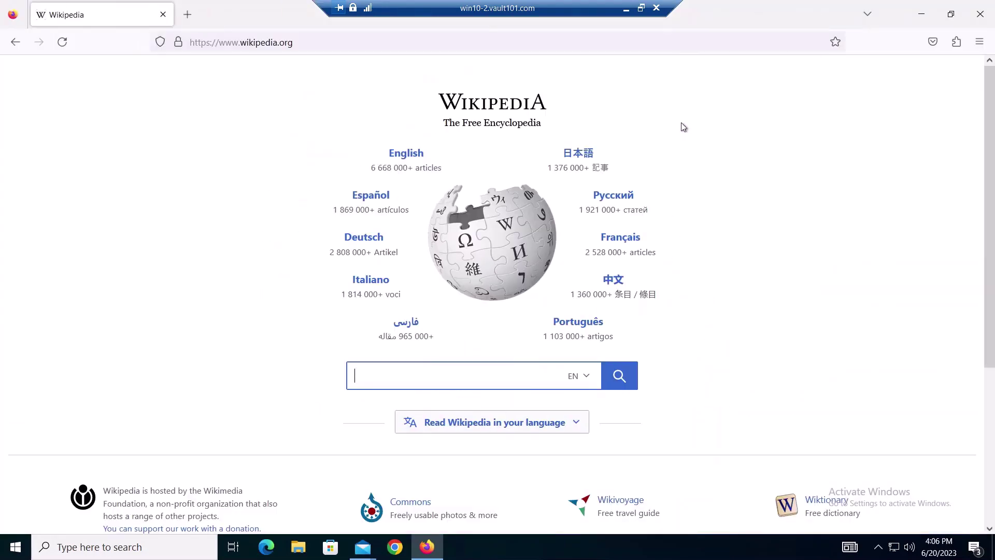
{"action": "left_click", "coordinate": [394, 158]}
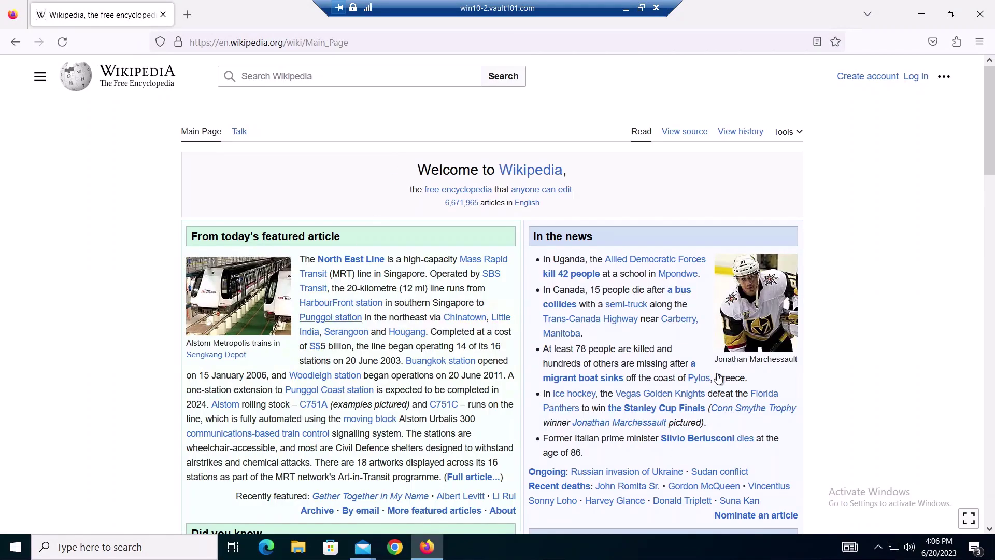
{"action": "left_click", "coordinate": [362, 547]}
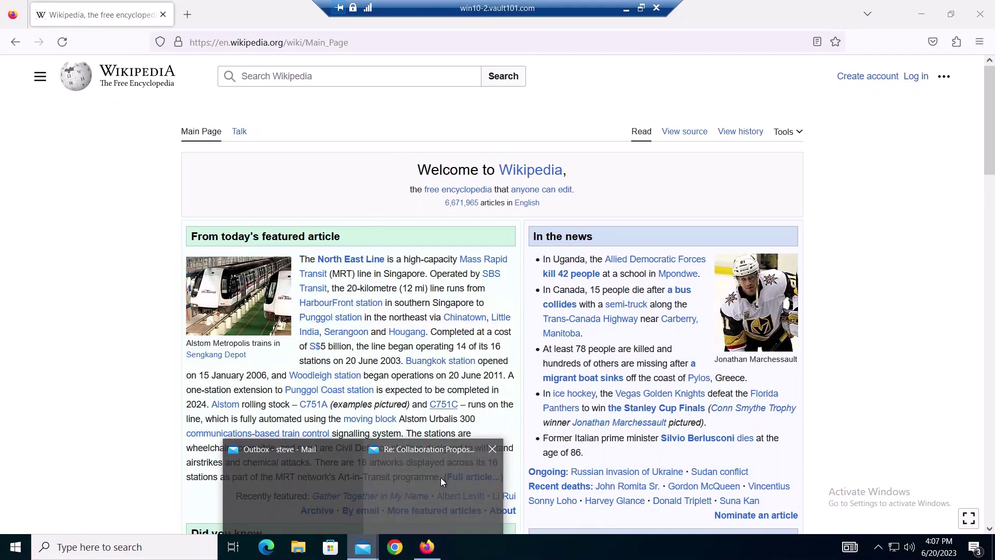
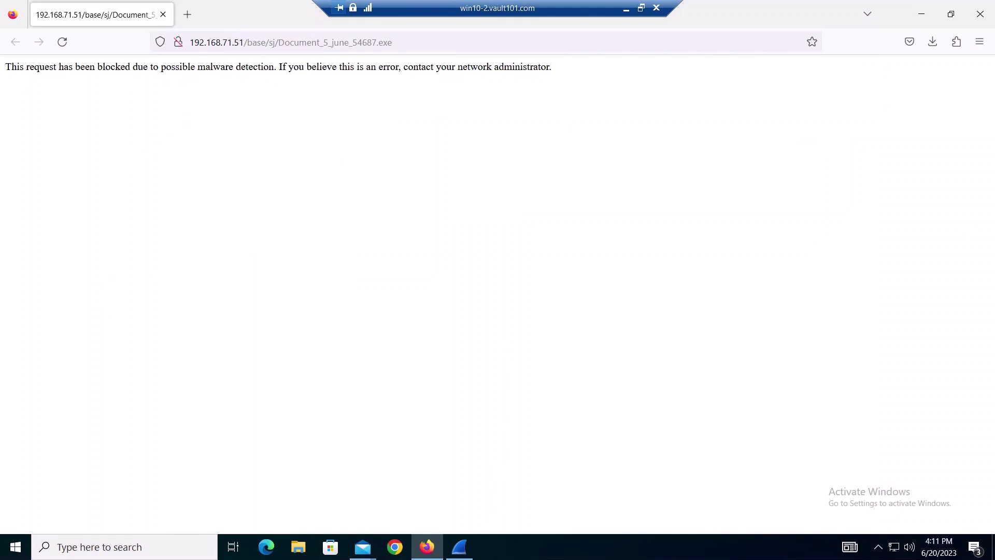
- In Wireshark, follow the TCP stream of the GET request for Document_5_june_54687.exe (packet 1530)
{"action": "mouse_move", "coordinate": [458, 553]}
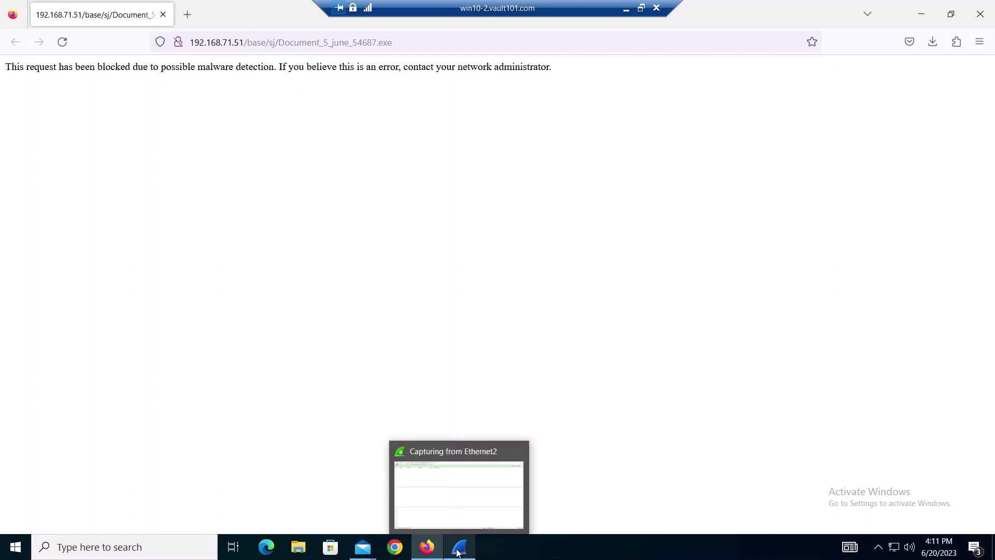
{"action": "left_click", "coordinate": [458, 550]}
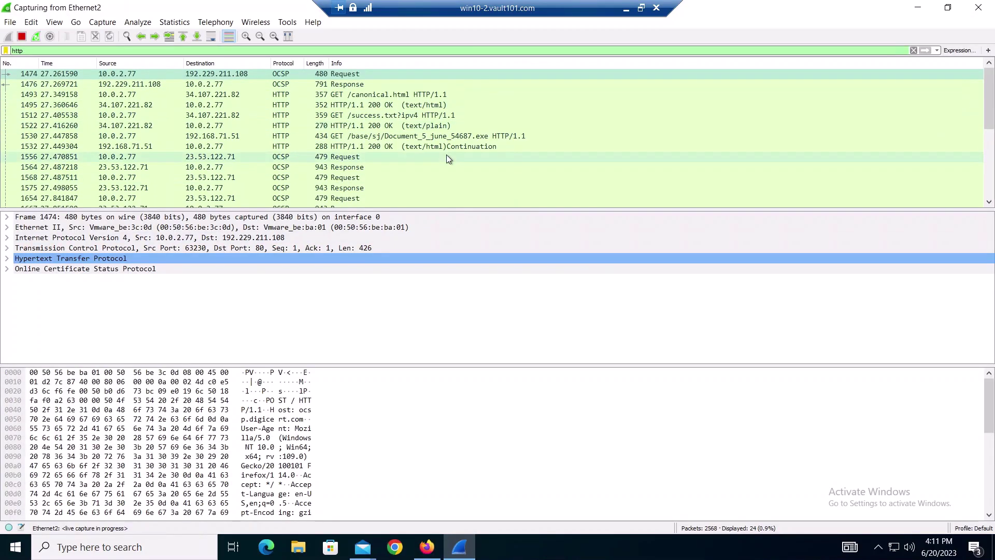
{"action": "left_click", "coordinate": [438, 137]}
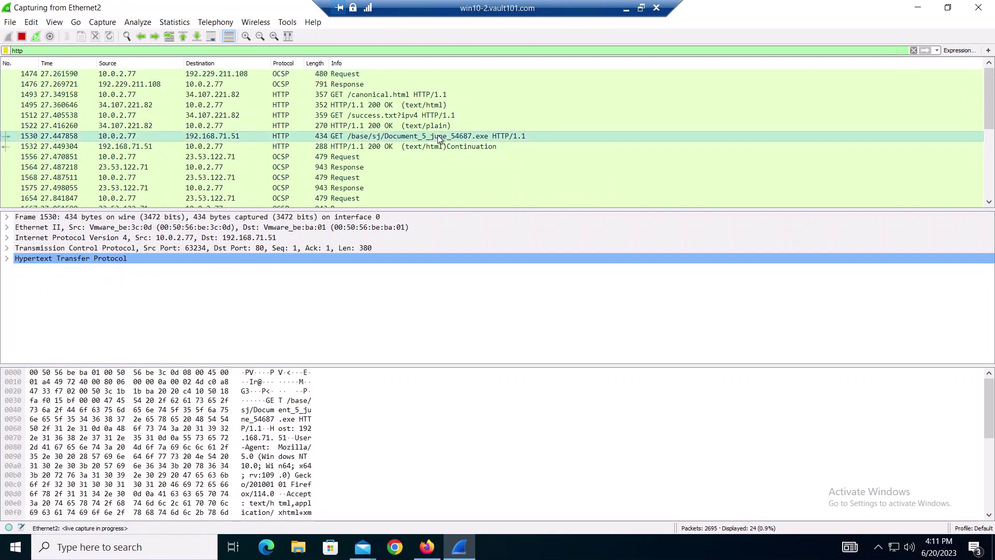
{"action": "right_click", "coordinate": [438, 138]}
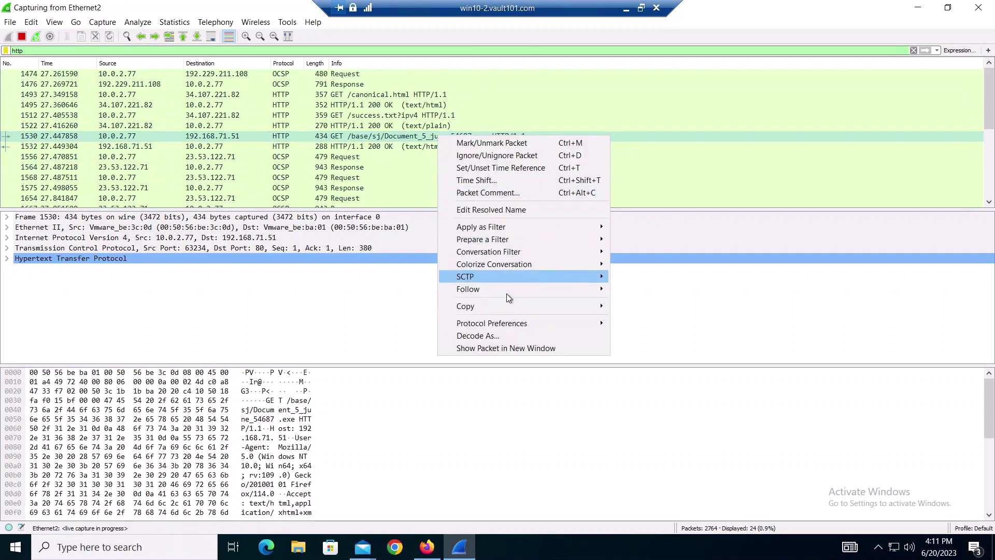
{"action": "mouse_move", "coordinate": [506, 293]}
{"action": "left_click", "coordinate": [648, 292]}
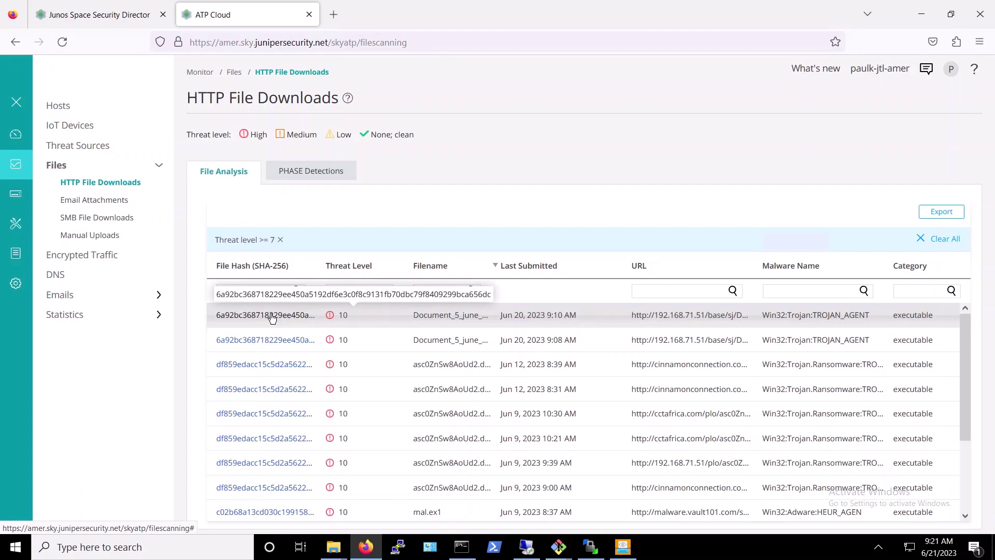
- Open the detail report for Document_5_june_54687.exe through its SHA-256 hash link
{"action": "left_click", "coordinate": [273, 317]}
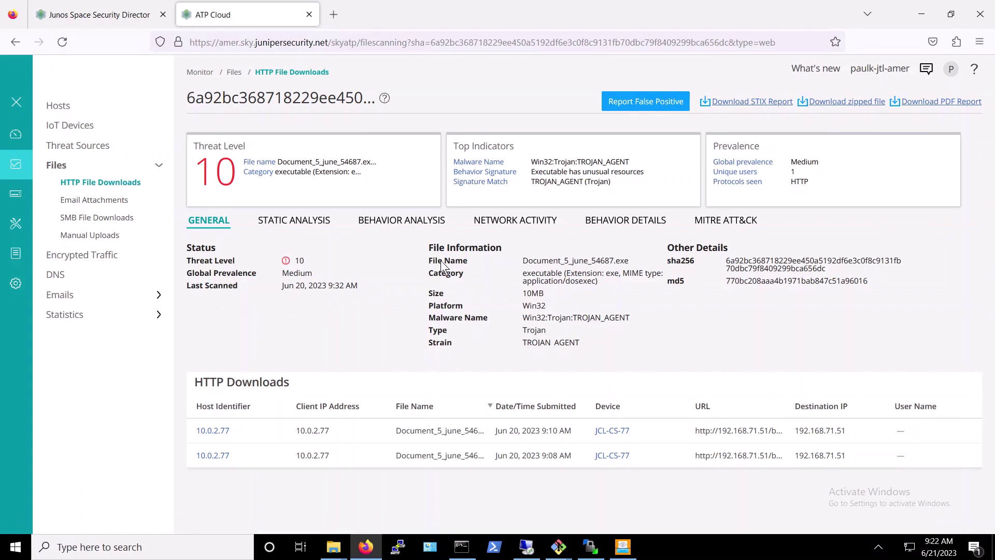
- Review the file's static analysis results
{"action": "left_click", "coordinate": [308, 223]}
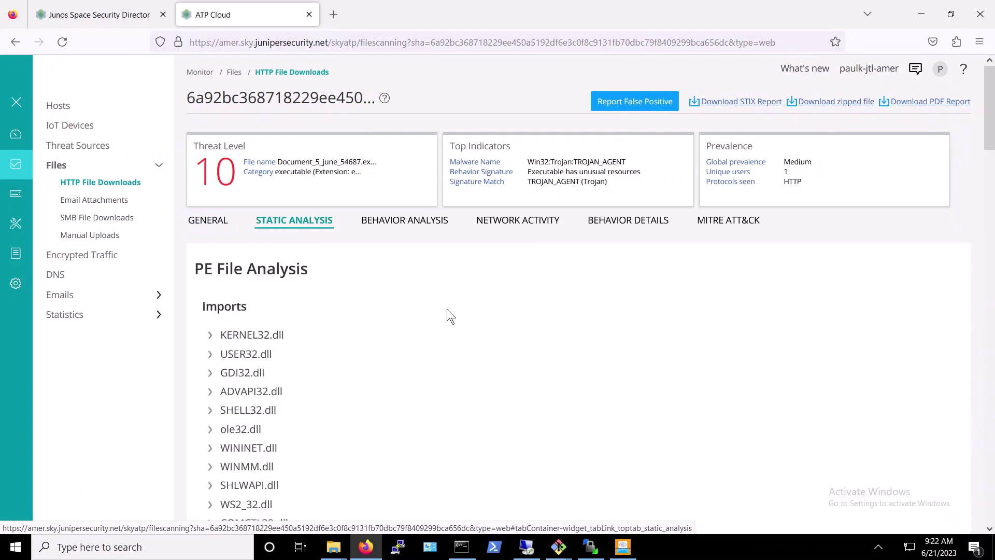
{"action": "scroll", "coordinate": [466, 301], "scroll_direction": "down", "scroll_amount": 3}
{"action": "scroll", "coordinate": [464, 296], "scroll_direction": "down", "scroll_amount": 4}
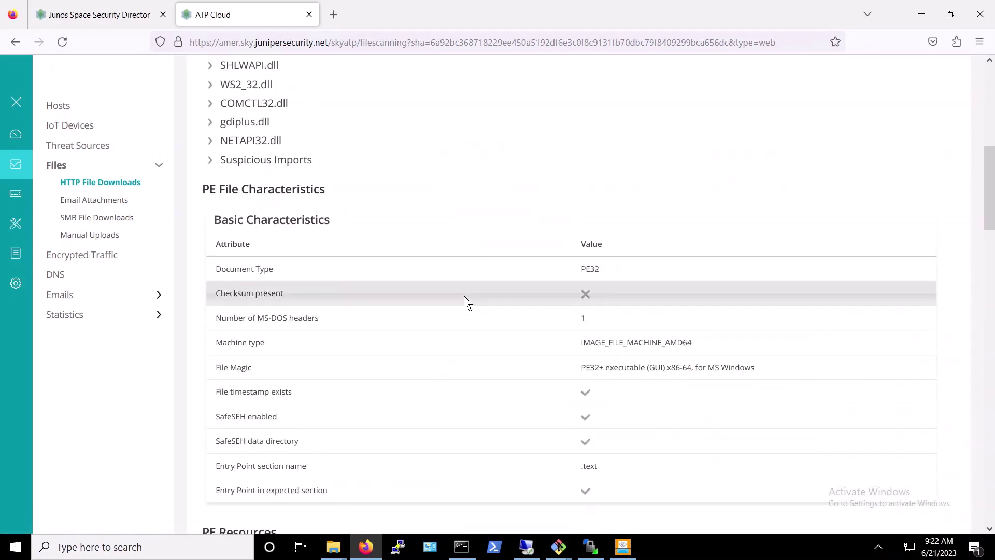
{"action": "scroll", "coordinate": [464, 295], "scroll_direction": "down", "scroll_amount": 4}
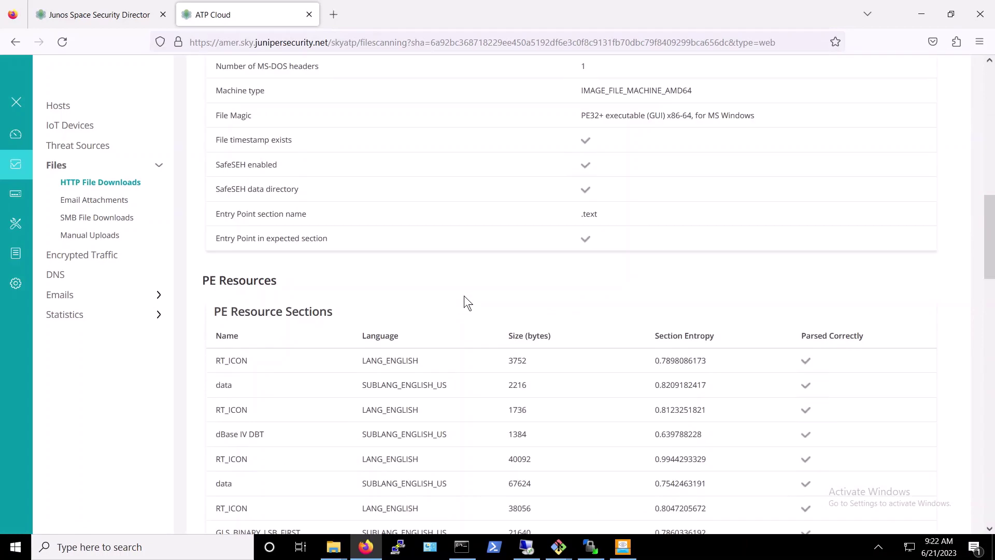
{"action": "scroll", "coordinate": [464, 295], "scroll_direction": "down", "scroll_amount": 4}
{"action": "scroll", "coordinate": [465, 296], "scroll_direction": "up", "scroll_amount": 4}
{"action": "scroll", "coordinate": [465, 295], "scroll_direction": "down", "scroll_amount": 11}
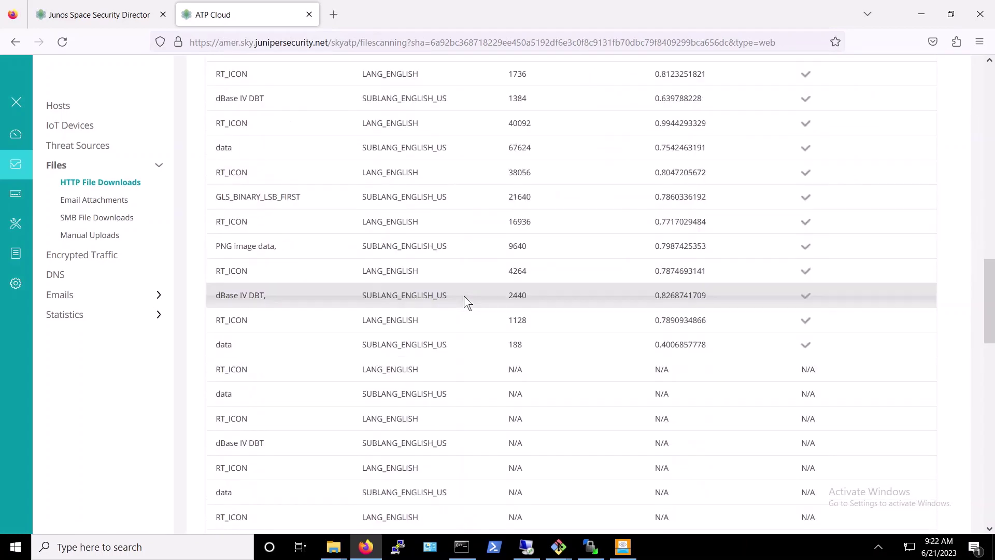
{"action": "scroll", "coordinate": [464, 297], "scroll_direction": "down", "scroll_amount": 5}
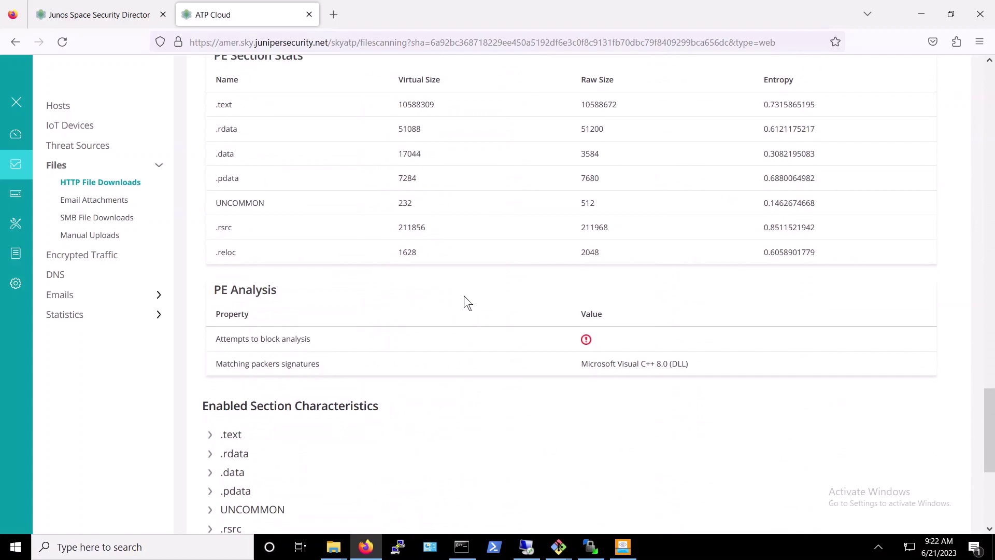
{"action": "scroll", "coordinate": [463, 294], "scroll_direction": "up", "scroll_amount": 20}
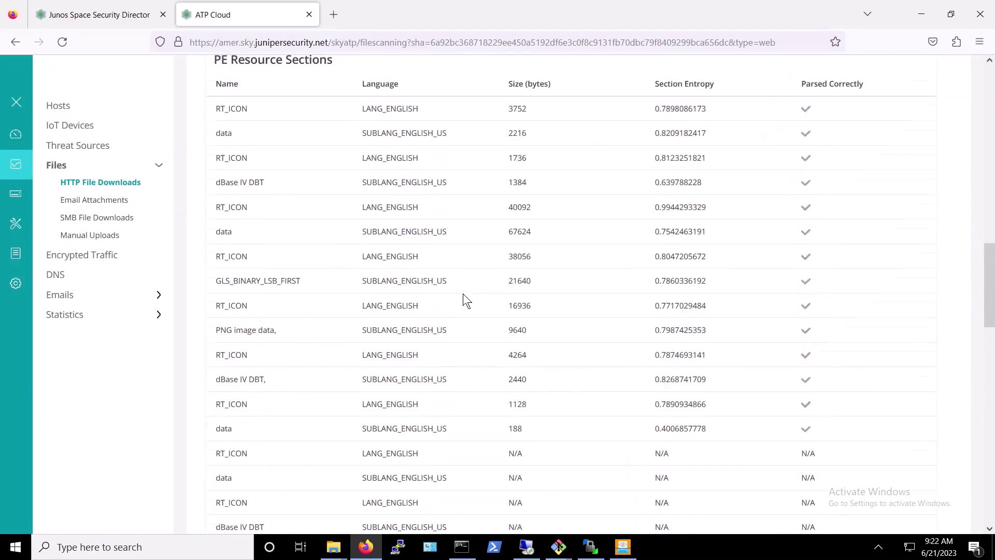
{"action": "scroll", "coordinate": [463, 300], "scroll_direction": "up", "scroll_amount": 5}
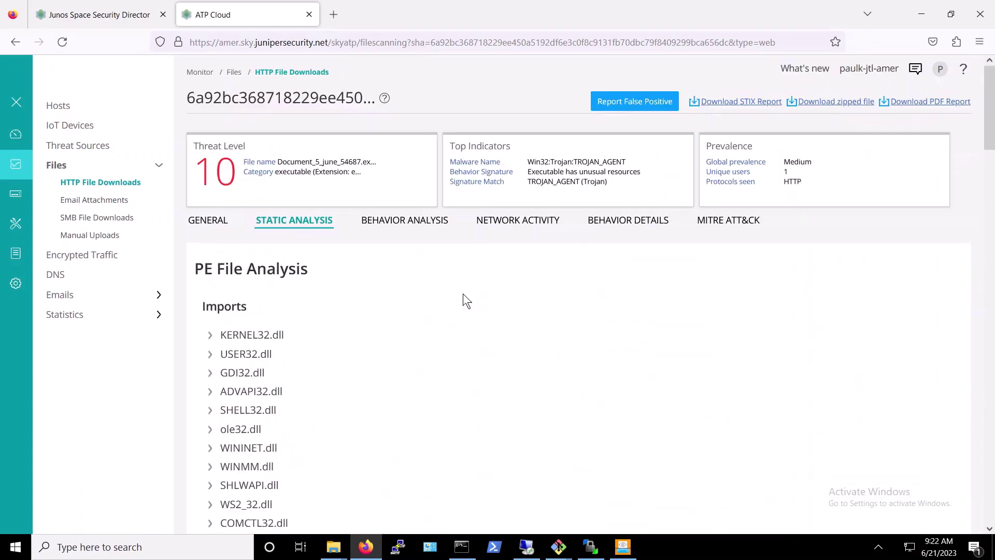
- Review the file's behavior analysis results
{"action": "left_click", "coordinate": [425, 220]}
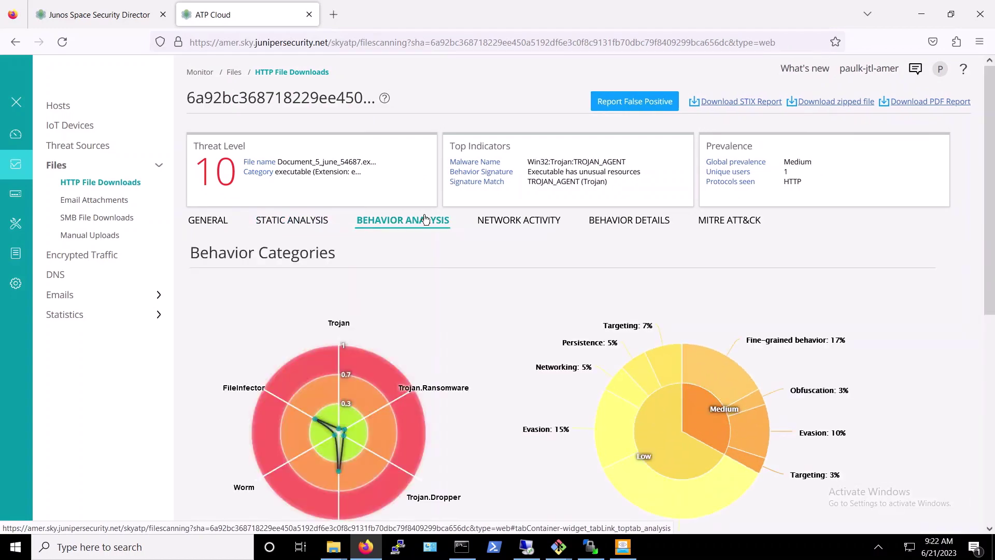
{"action": "scroll", "coordinate": [528, 327], "scroll_direction": "down", "scroll_amount": 5}
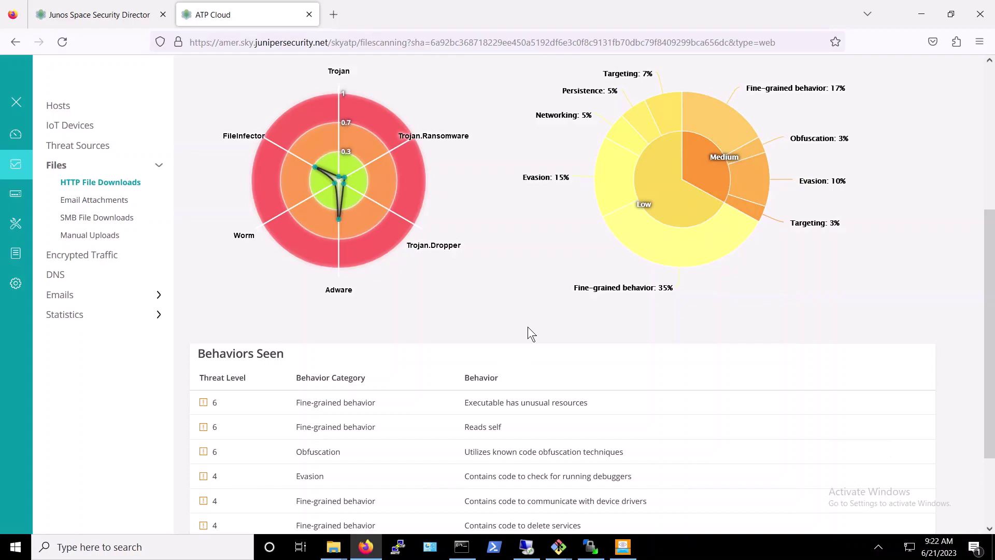
{"action": "scroll", "coordinate": [528, 327], "scroll_direction": "down", "scroll_amount": 2}
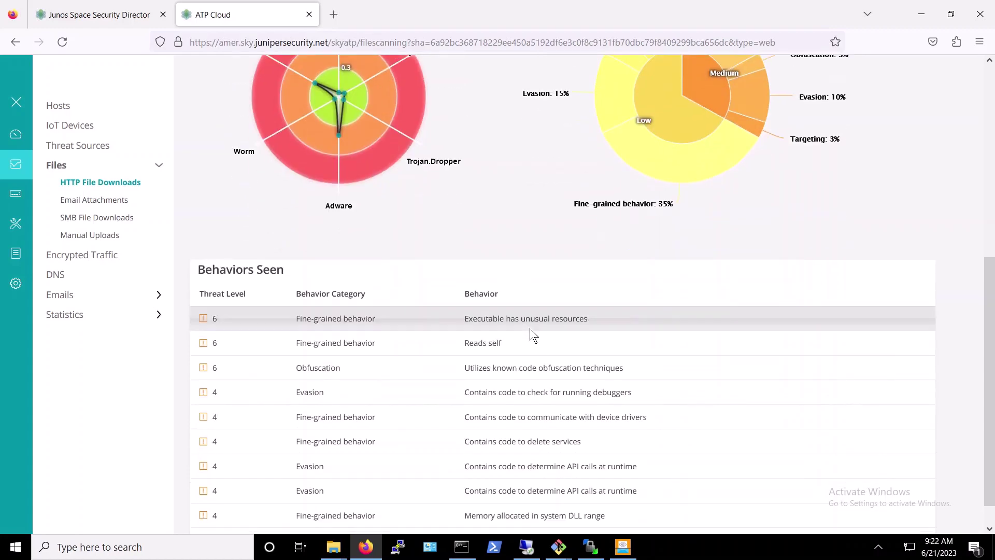
{"action": "scroll", "coordinate": [671, 290], "scroll_direction": "up", "scroll_amount": 7}
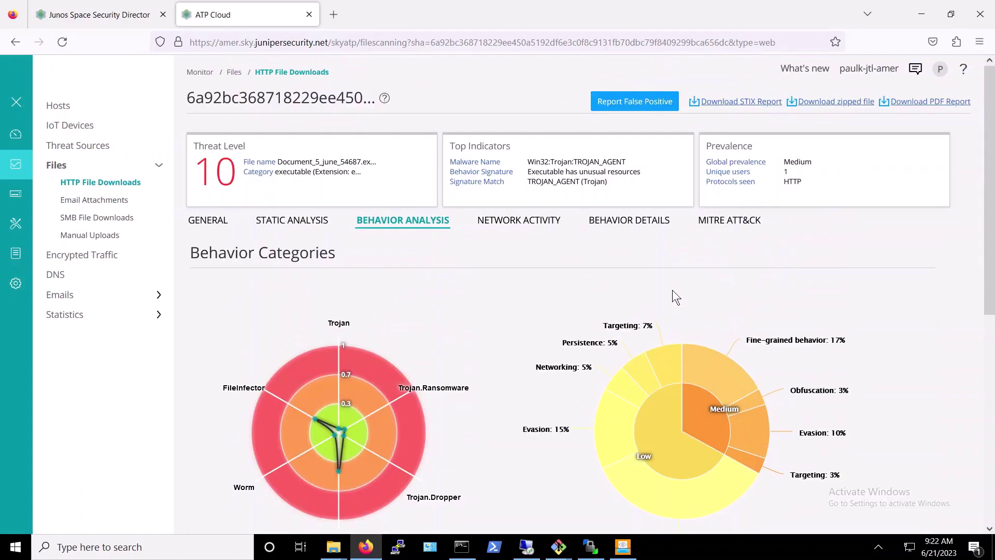
- Check the file's network activity (no data), its behavior details and its MITRE ATT&CK mapping
{"action": "left_click", "coordinate": [540, 221]}
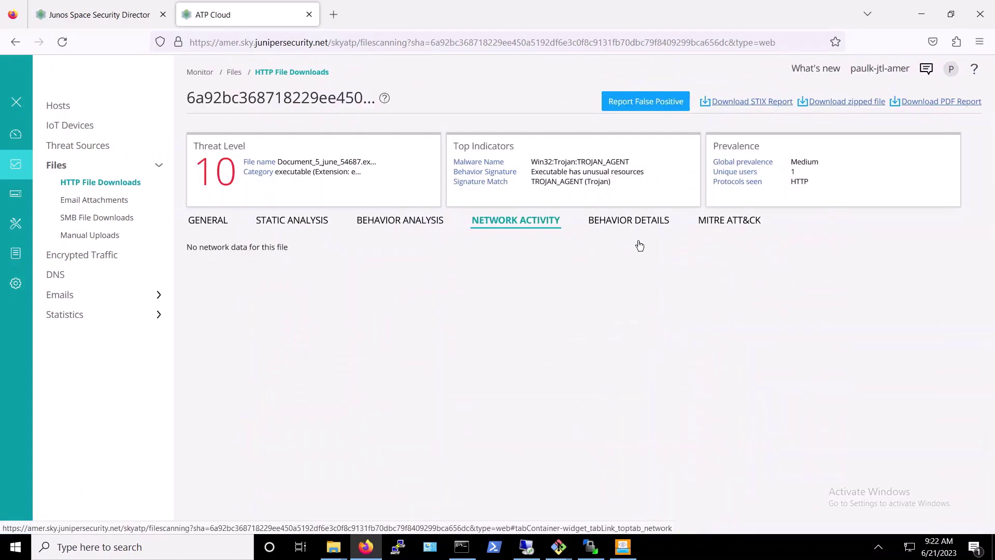
{"action": "left_click", "coordinate": [655, 226]}
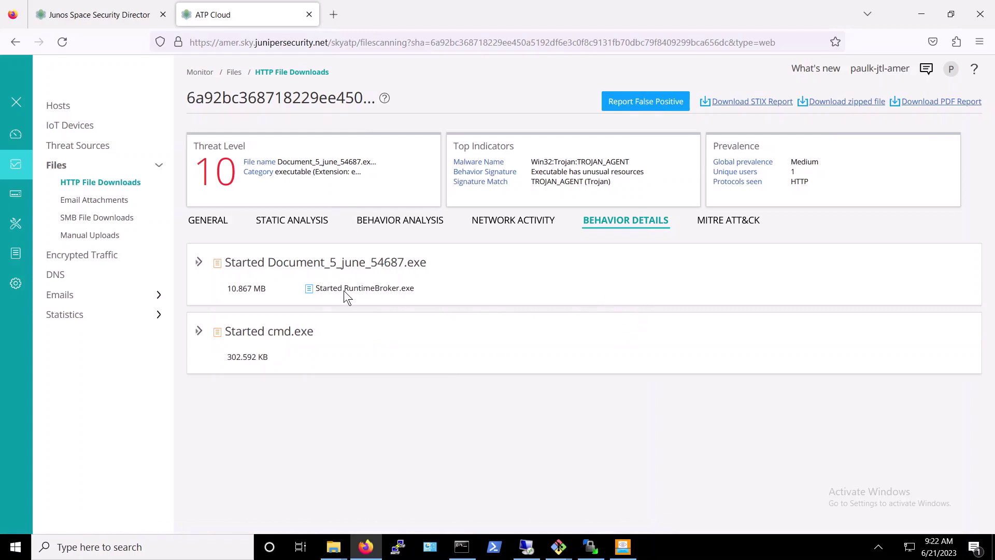
{"action": "left_click", "coordinate": [744, 223]}
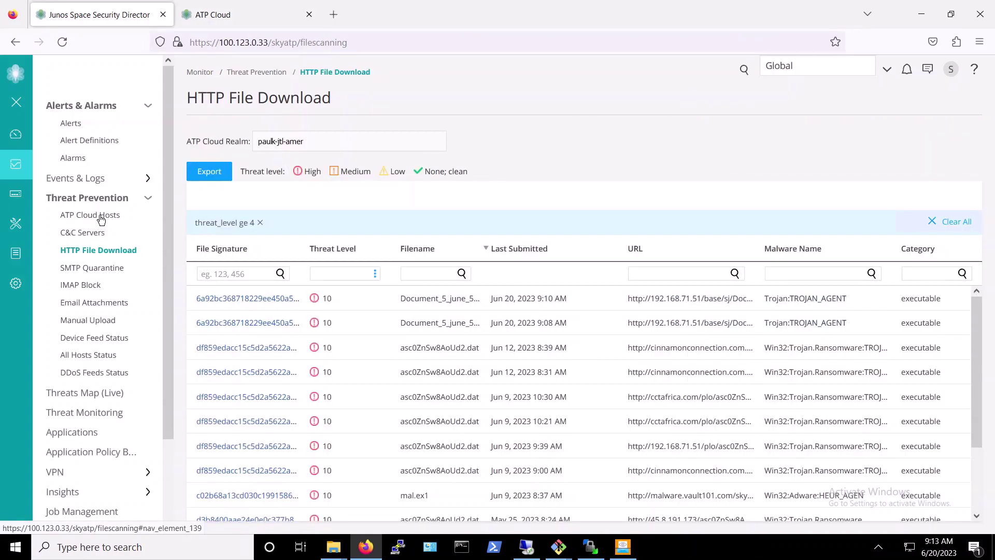
- Show the ATP Cloud Hosts list, where 10.0.2.77 is at threat level 10 with investigation Open
{"action": "left_click", "coordinate": [101, 218]}
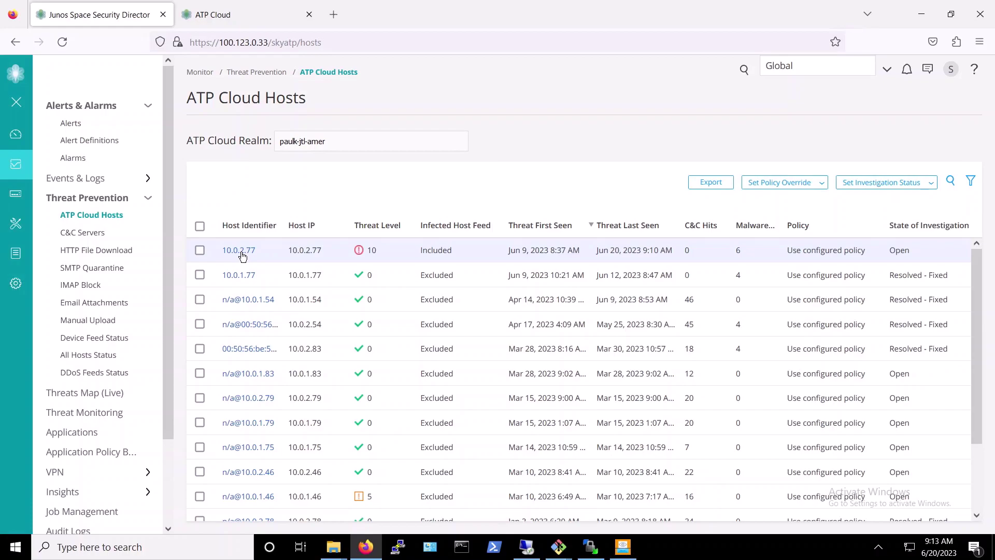
- Open host 10.0.2.77's detail page and review its three malware-hit events
{"action": "left_click", "coordinate": [241, 252]}
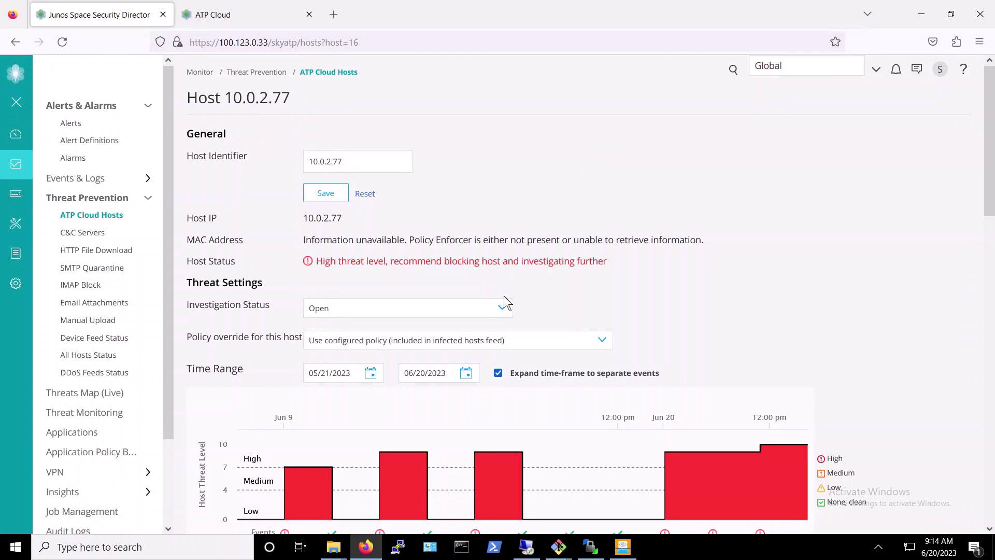
{"action": "scroll", "coordinate": [719, 340], "scroll_direction": "down", "scroll_amount": 5}
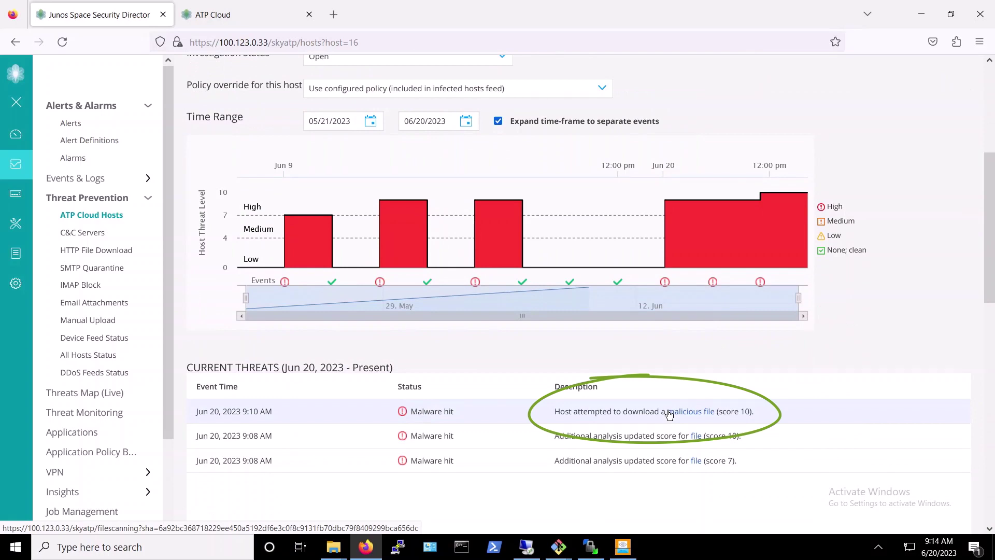
{"action": "scroll", "coordinate": [445, 217], "scroll_direction": "up", "scroll_amount": 5}
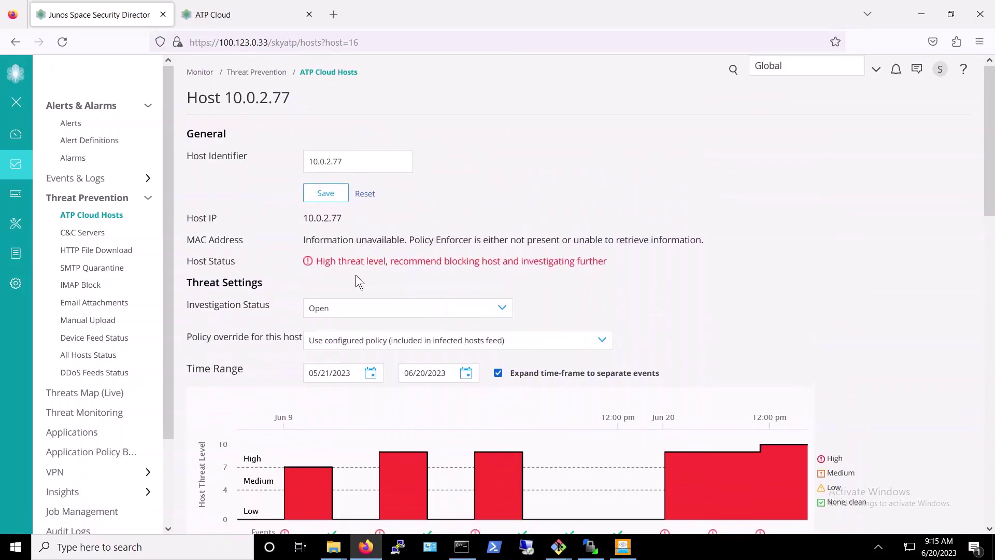
- Return to the hosts list, open a command prompt, and confirm Remote Desktop fails to connect
{"action": "key", "text": "alt+Left"}
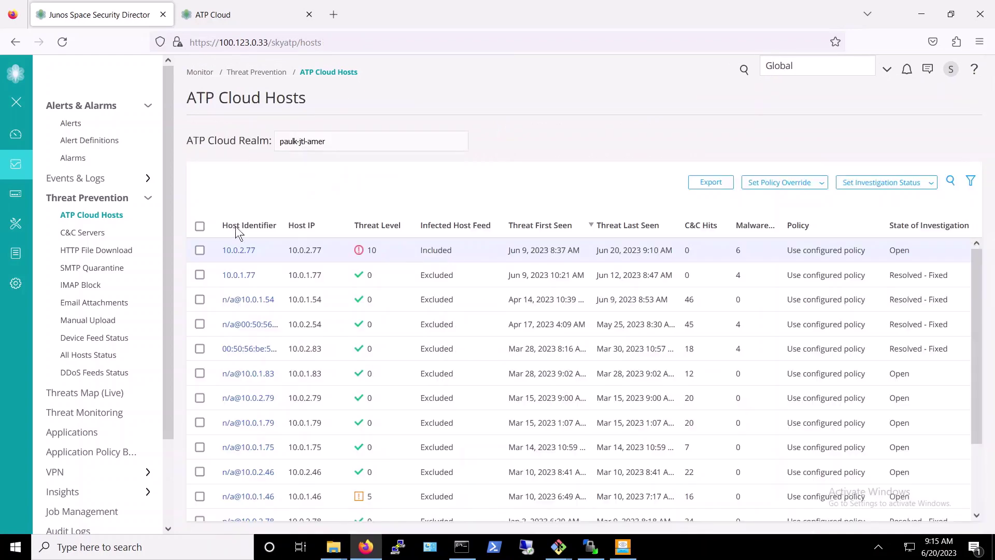
{"action": "left_click", "coordinate": [463, 541]}
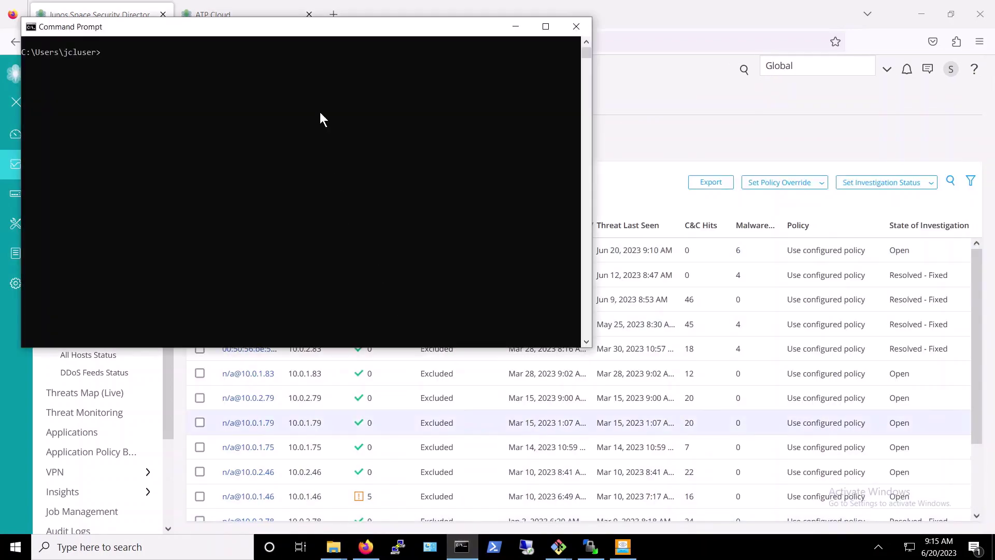
{"action": "left_click_drag", "start_coordinate": [269, 34], "coordinate": [548, 176]}
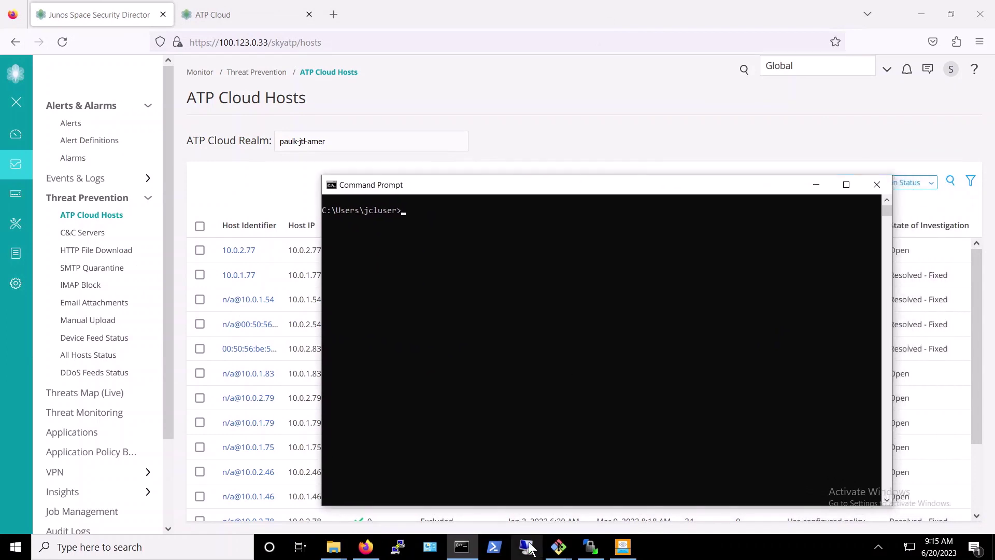
{"action": "left_click", "coordinate": [526, 547]}
{"action": "left_click", "coordinate": [548, 240]}
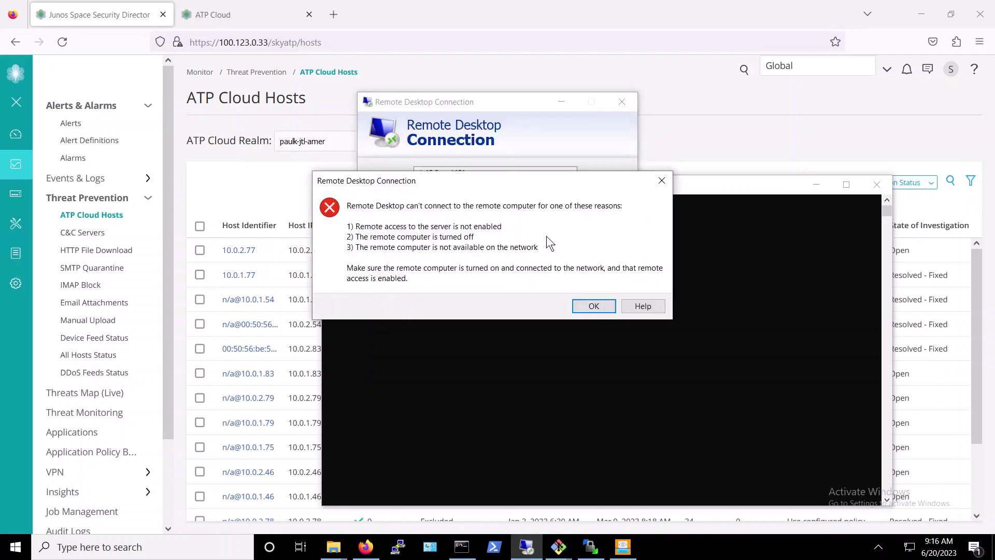
{"action": "left_click", "coordinate": [594, 306]}
- Ping 10.0.2.77 and confirm 100% packet loss
{"action": "left_click", "coordinate": [598, 306]}
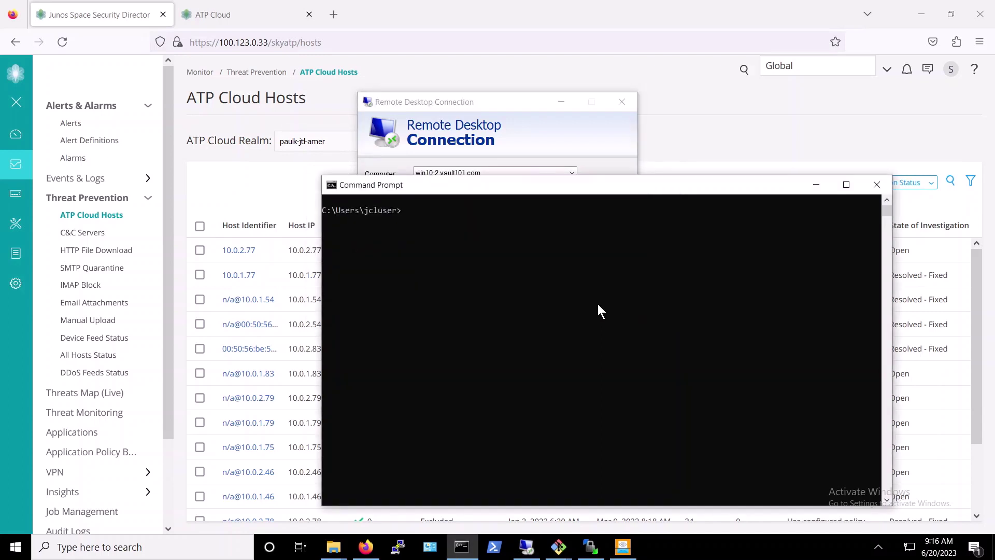
{"action": "type", "text": "pi"}
{"action": "type", "text": "gn"}
{"action": "key", "text": "BackSpace"}
{"action": "key", "text": "BackSpace"}
{"action": "key", "text": "BackSpace"}
{"action": "type", "text": "ng 1"}
{"action": "type", "text": "0.2"}
{"action": "key", "text": "BackSpace"}
{"action": "type", "text": "0.2.77"}
{"action": "key", "text": "Return"}
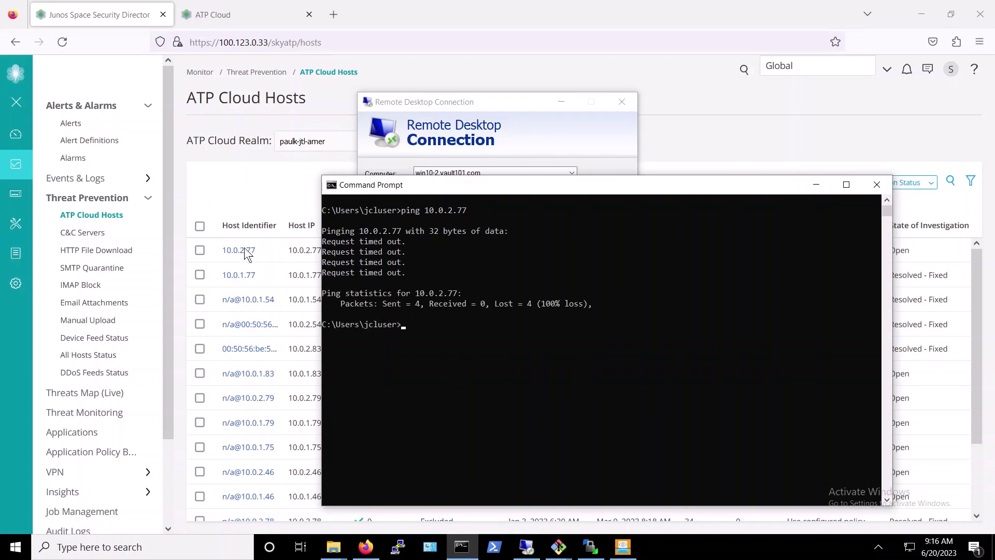
{"action": "left_click", "coordinate": [281, 210]}
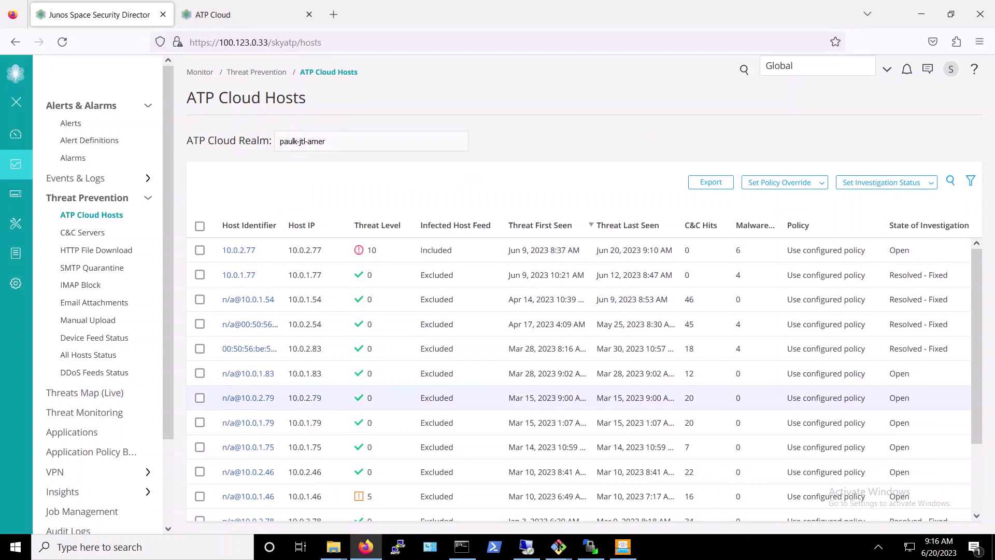
- Set host 10.0.2.77's investigation status to Resolved - Fixed and return to the hosts list
{"action": "mouse_move", "coordinate": [16, 311]}
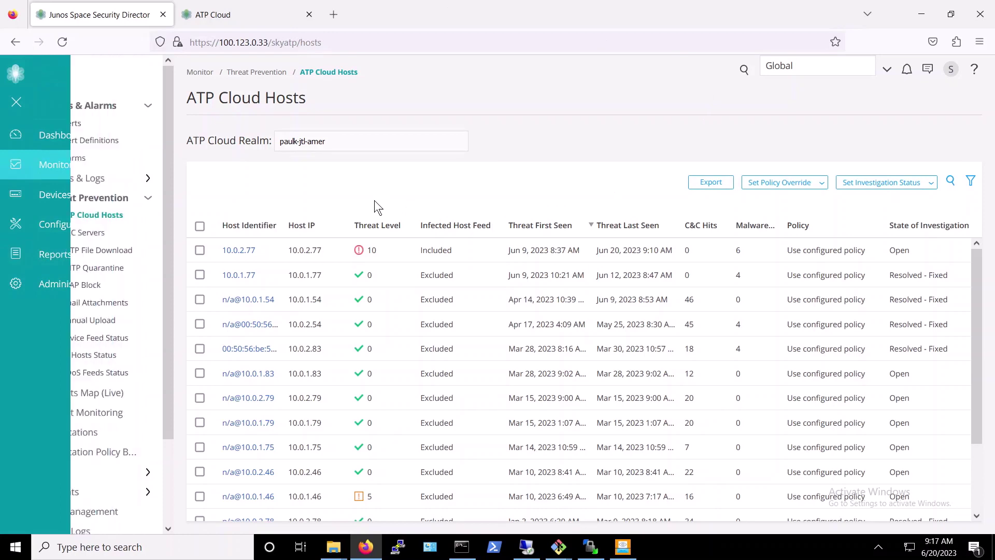
{"action": "left_click", "coordinate": [242, 251]}
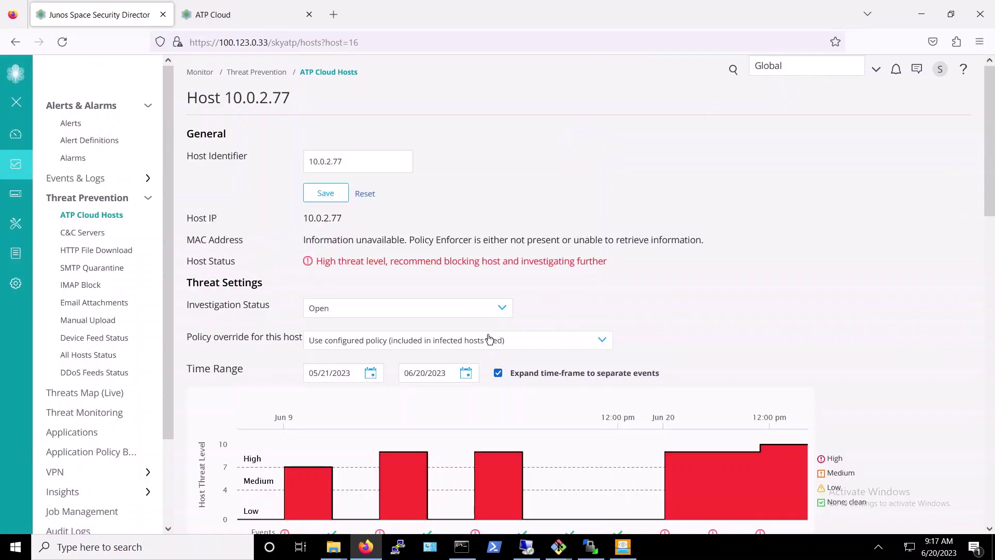
{"action": "left_click", "coordinate": [467, 318]}
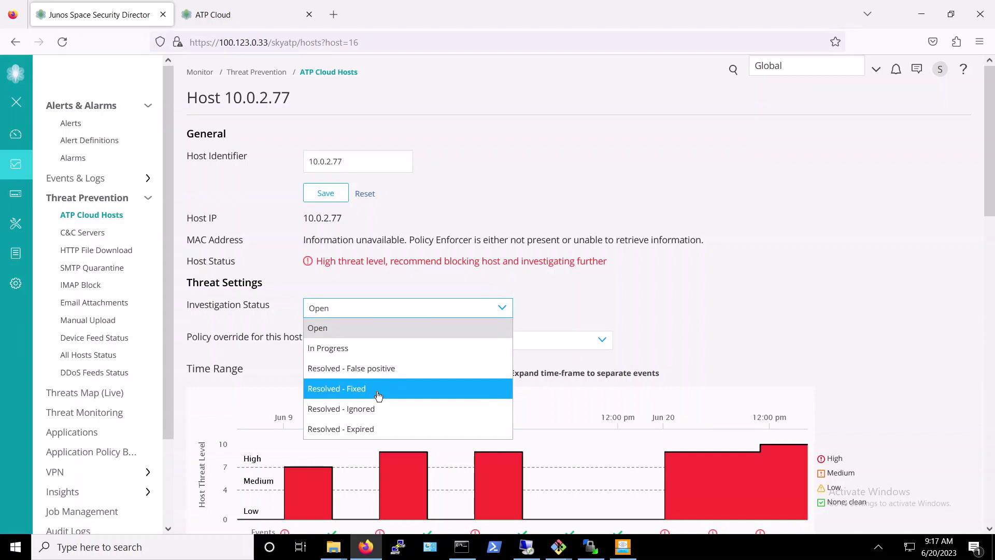
{"action": "left_click", "coordinate": [378, 394]}
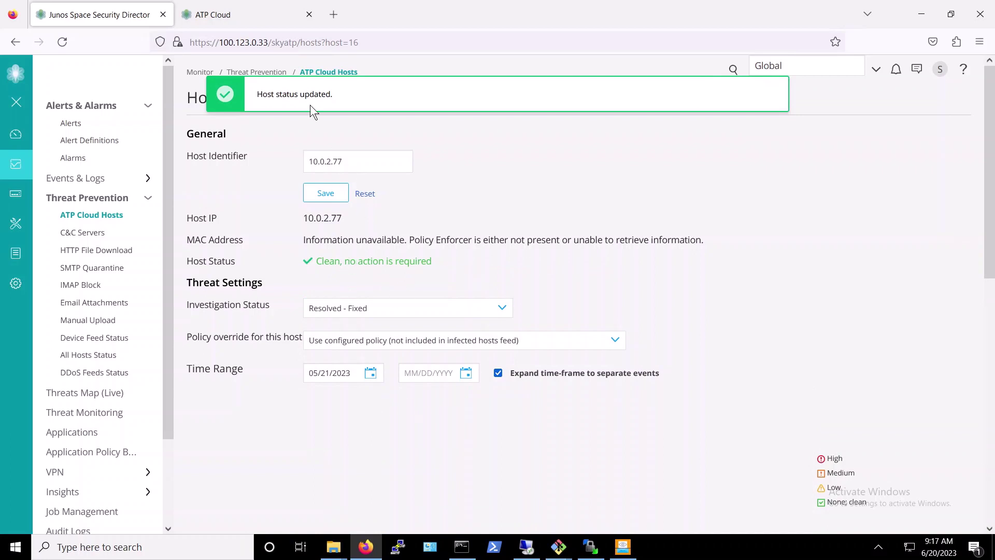
{"action": "left_click", "coordinate": [116, 216]}
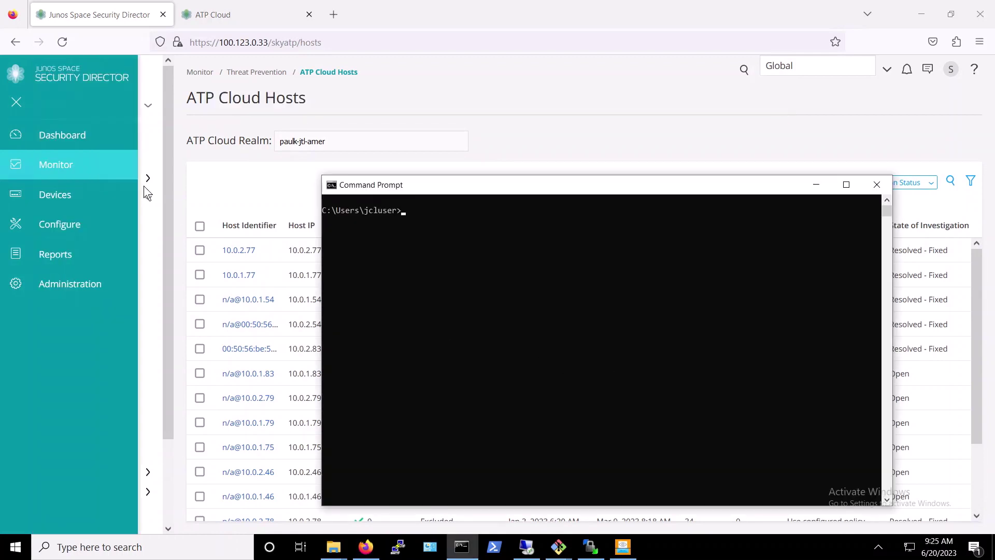
- Ping 10.0.2.77 again and get 4 of 4 replies, 0% loss
{"action": "left_click", "coordinate": [416, 265]}
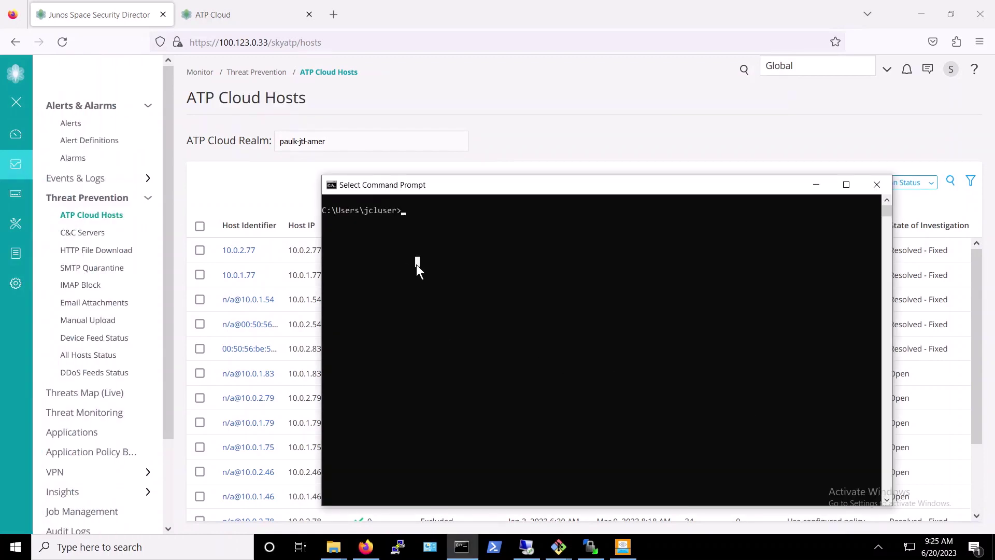
{"action": "type", "text": "ping 10.0.2."}
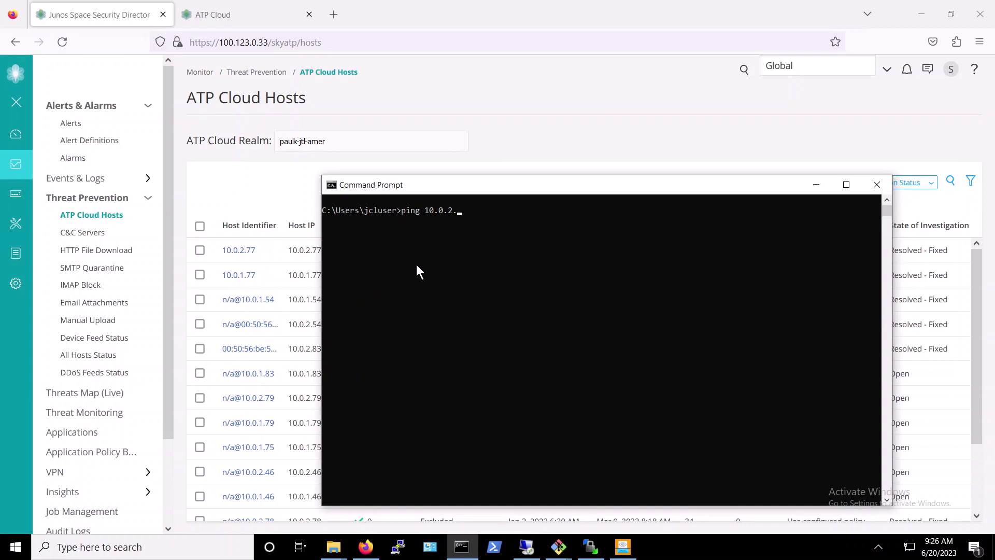
{"action": "type", "text": "77"}
{"action": "key", "text": "Return"}
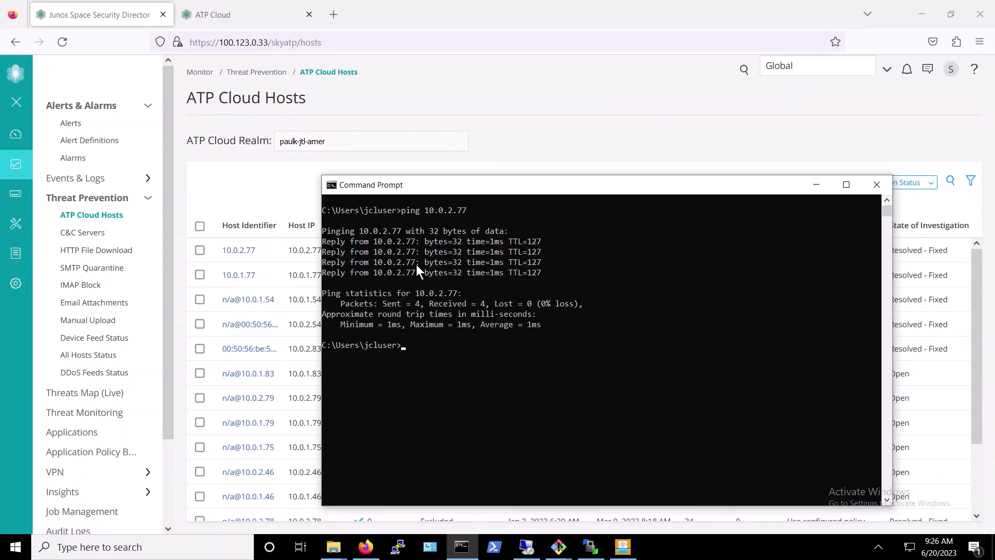
- Open a Remote Desktop session to win10-2.vault101.com, entering the account password
{"action": "left_click", "coordinate": [526, 547]}
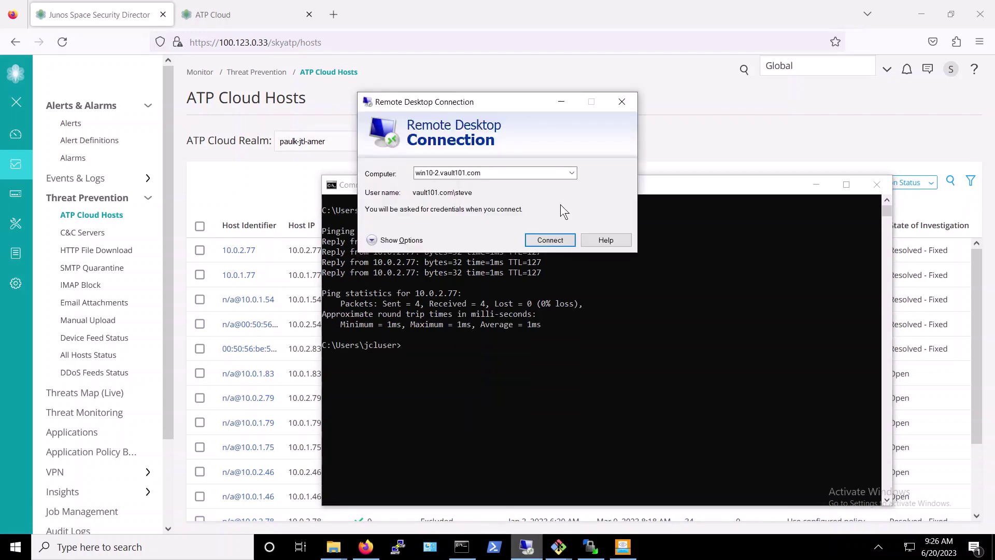
{"action": "left_click", "coordinate": [534, 244]}
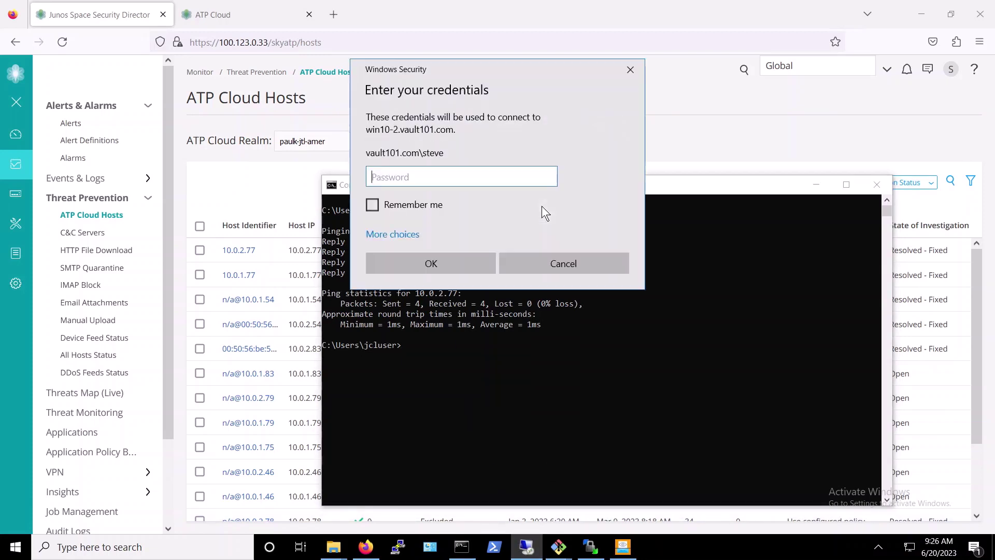
{"action": "type", "text": "*********"}
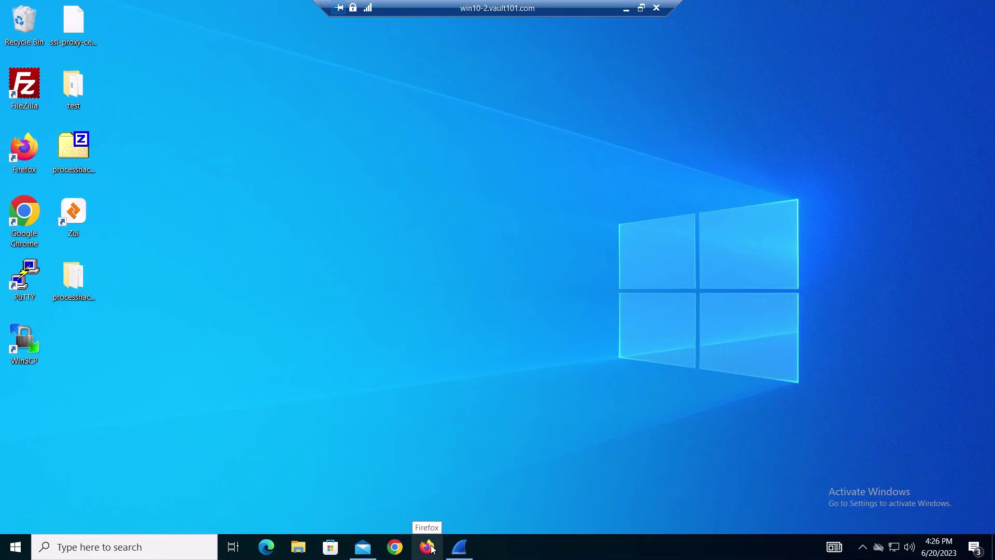
- Launch Firefox in the remote session and load the English Wikipedia main page
{"action": "left_click", "coordinate": [428, 547]}
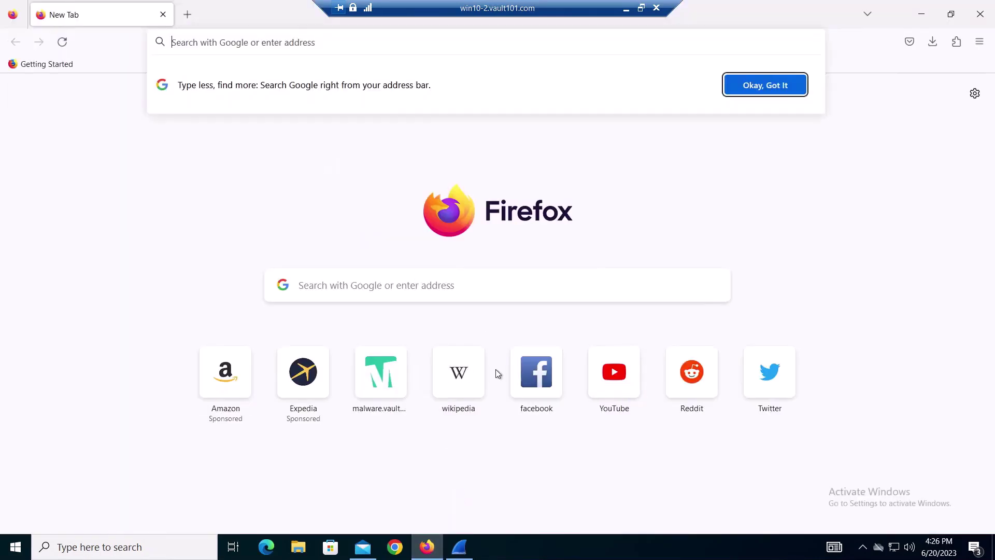
{"action": "left_click", "coordinate": [457, 371]}
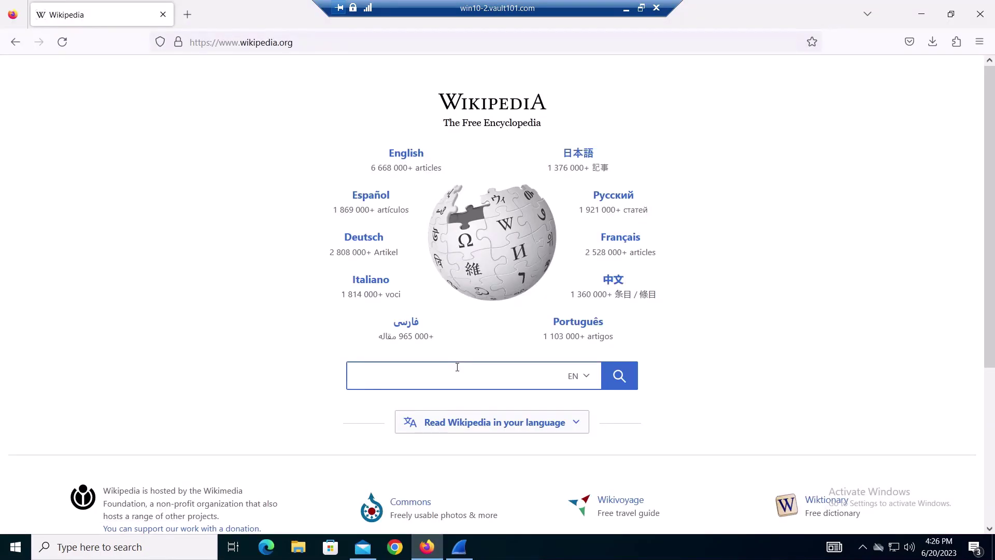
{"action": "left_click", "coordinate": [413, 158]}
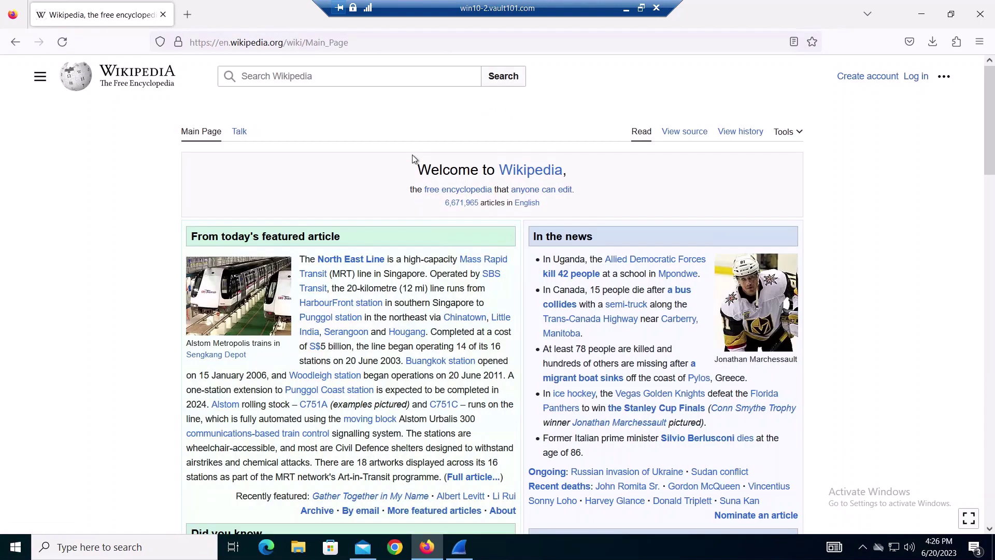